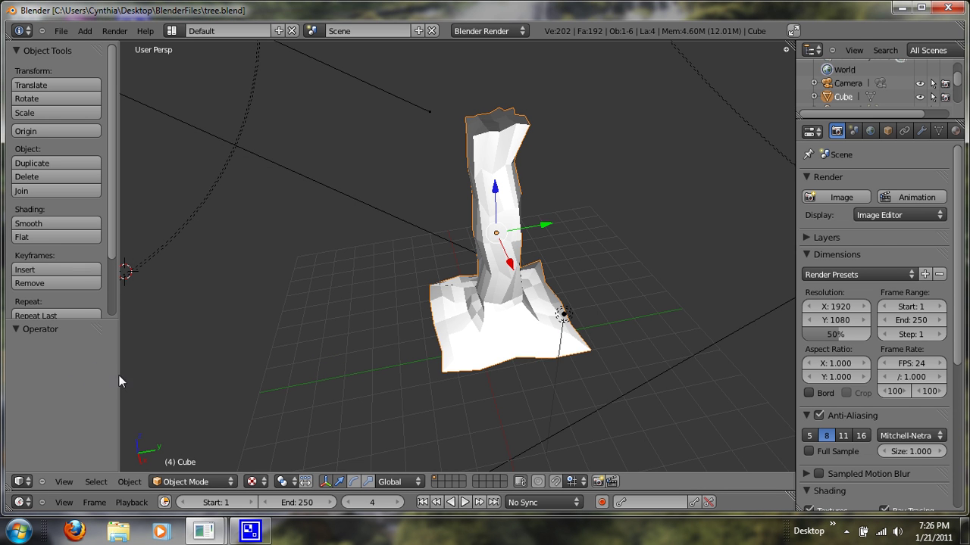
Step: Apply smooth shading to the existing tree model
{"action": "mouse_move", "coordinate": [473, 312]}
{"action": "middle_mouse_down"}
{"action": "mouse_move", "coordinate": [406, 296]}
{"action": "mouse_move", "coordinate": [450, 320]}
{"action": "mouse_move", "coordinate": [316, 269]}
{"action": "mouse_move", "coordinate": [357, 277]}
{"action": "mouse_move", "coordinate": [436, 325]}
{"action": "mouse_move", "coordinate": [348, 303]}
{"action": "mouse_move", "coordinate": [368, 265]}
{"action": "middle_mouse_up"}
{"action": "left_click", "coordinate": [76, 224]}
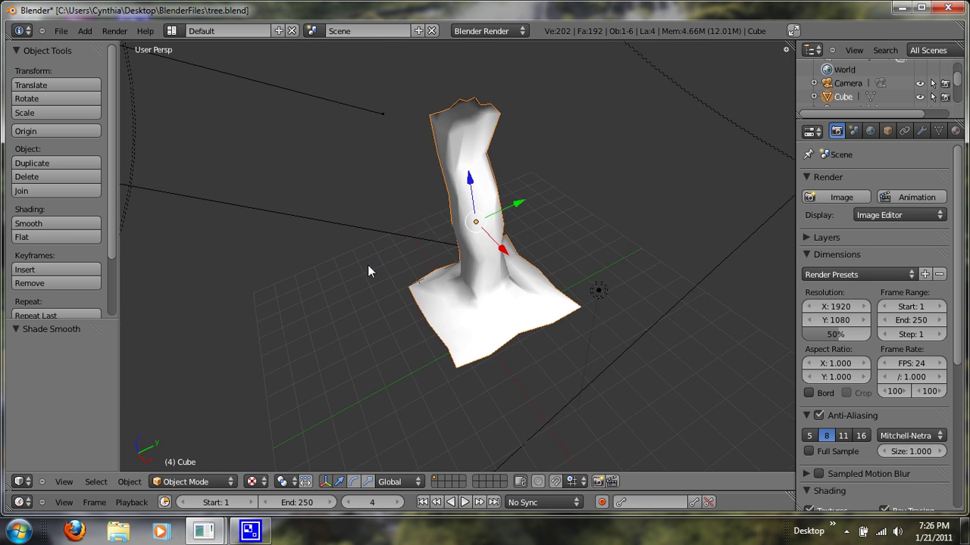
Step: Start a new file with the default cube scene
{"action": "left_click", "coordinate": [61, 30]}
{"action": "left_click", "coordinate": [72, 44]}
{"action": "left_click", "coordinate": [72, 56]}
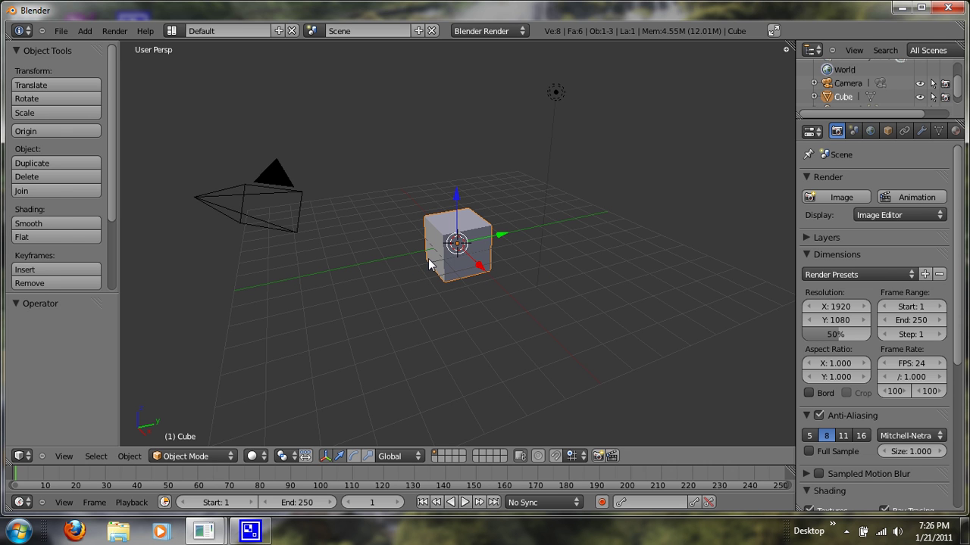
Step: In Edit Mode, stretch the cube into a tall column by scaling it about 4.92 along Z
{"action": "key", "text": "Tab"}
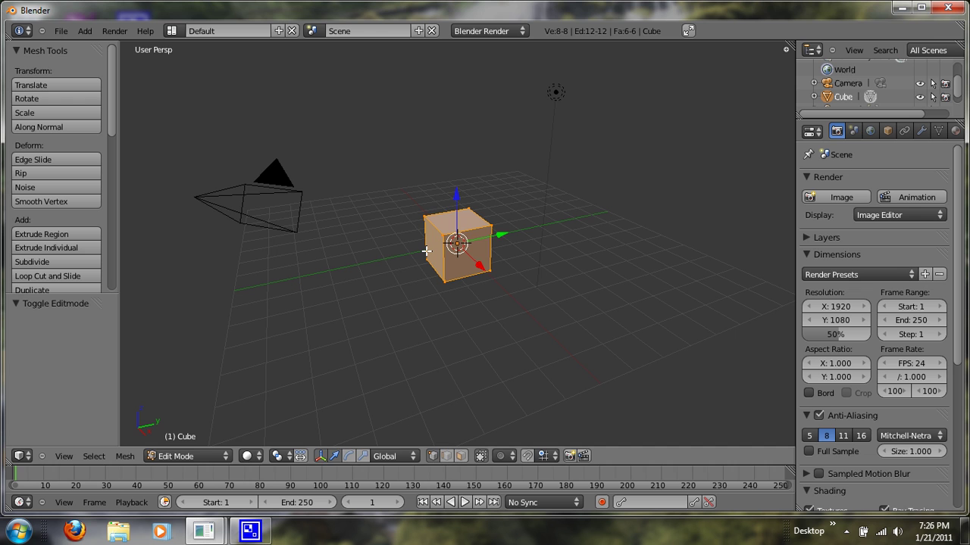
{"action": "key", "text": "s"}
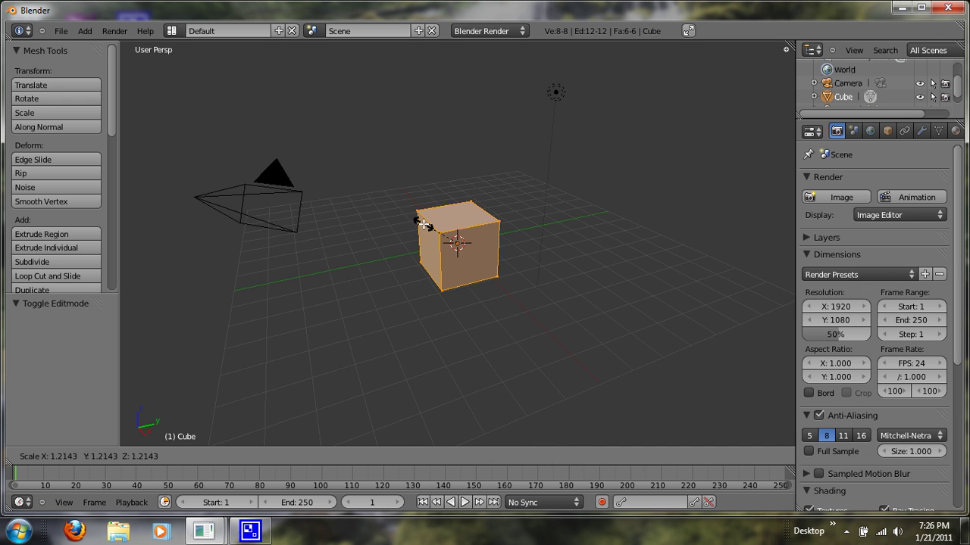
{"action": "key", "text": "z"}
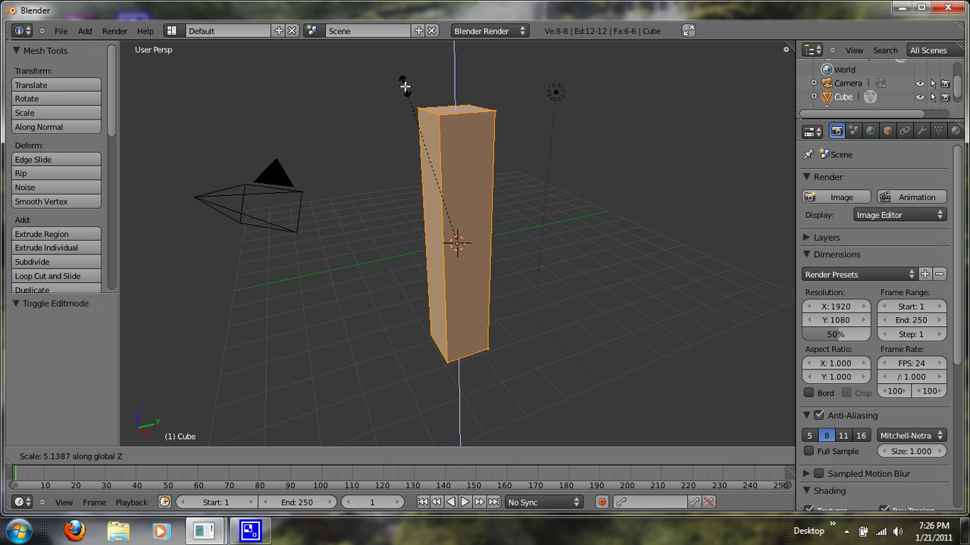
{"action": "left_click", "coordinate": [411, 119]}
Step: Add four evenly spaced horizontal loop cuts around the column
{"action": "middle_click_drag", "start_coordinate": [366, 348], "coordinate": [320, 258]}
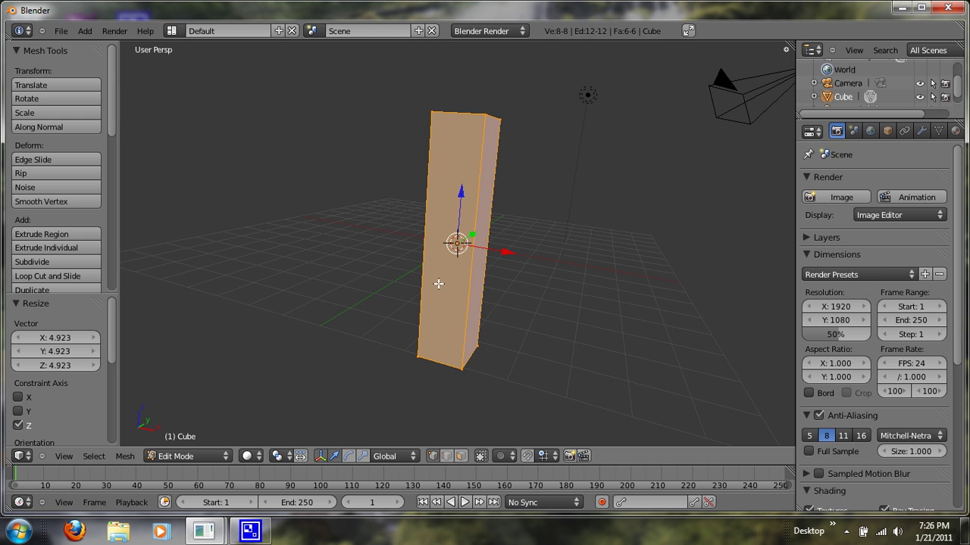
{"action": "key", "text": "ctrl+r"}
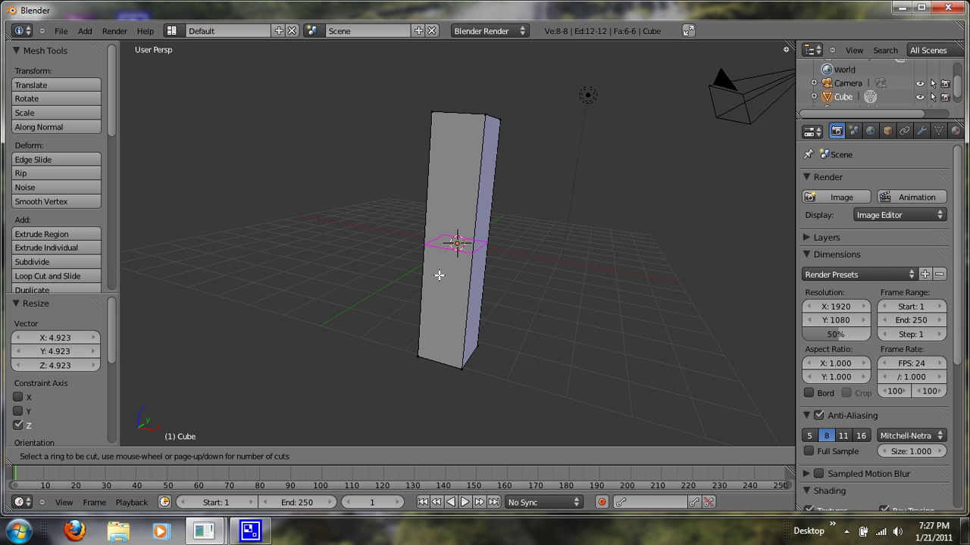
{"action": "scroll", "coordinate": [439, 275], "scroll_direction": "up", "scroll_amount": 1}
{"action": "scroll", "coordinate": [439, 275], "scroll_direction": "up", "scroll_amount": 1}
{"action": "scroll", "coordinate": [438, 275], "scroll_direction": "up", "scroll_amount": 1}
{"action": "left_click", "coordinate": [439, 275]}
Step: In wireframe view, move the column's lowest inner edge loop about 0.18 in X, 0.18 in Y and 0.08 in Z
{"action": "mouse_move", "coordinate": [472, 313]}
{"action": "middle_mouse_down"}
{"action": "mouse_move", "coordinate": [409, 298]}
{"action": "mouse_move", "coordinate": [493, 359]}
{"action": "mouse_move", "coordinate": [439, 325]}
{"action": "mouse_move", "coordinate": [432, 273]}
{"action": "mouse_move", "coordinate": [444, 222]}
{"action": "mouse_move", "coordinate": [460, 246]}
{"action": "middle_mouse_up"}
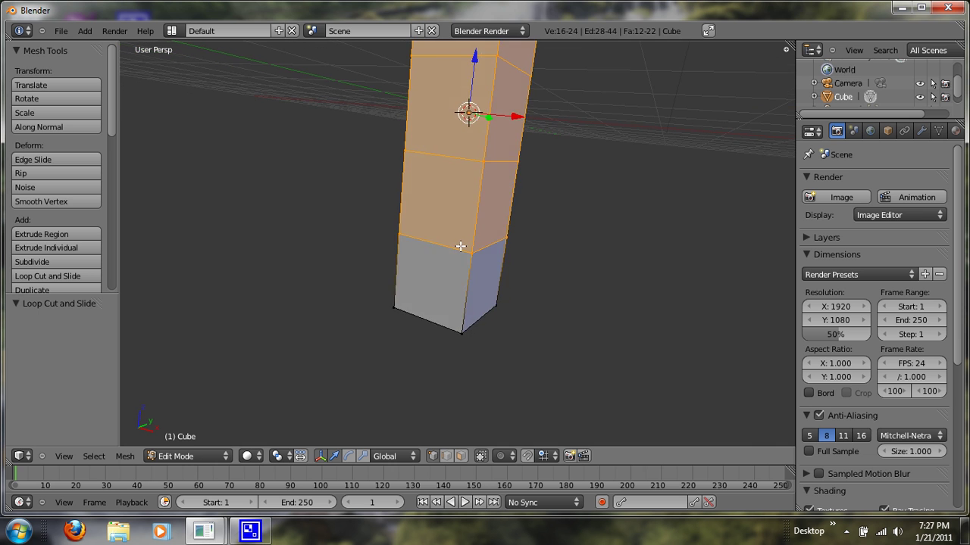
{"action": "key", "text": "z"}
{"action": "key", "text": "a"}
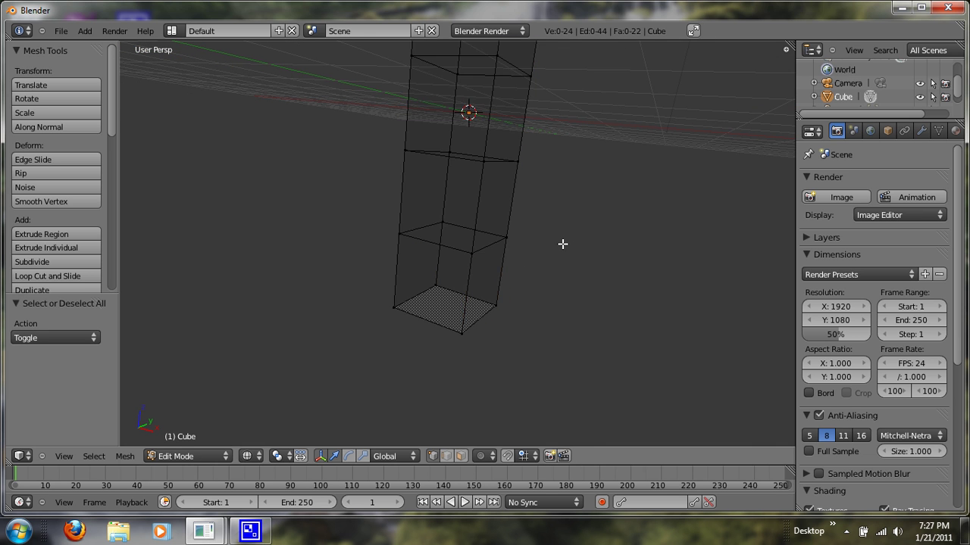
{"action": "middle_click_drag", "start_coordinate": [565, 243], "coordinate": [521, 233]}
{"action": "key", "text": "b"}
{"action": "left_click_drag", "start_coordinate": [363, 216], "coordinate": [548, 259]}
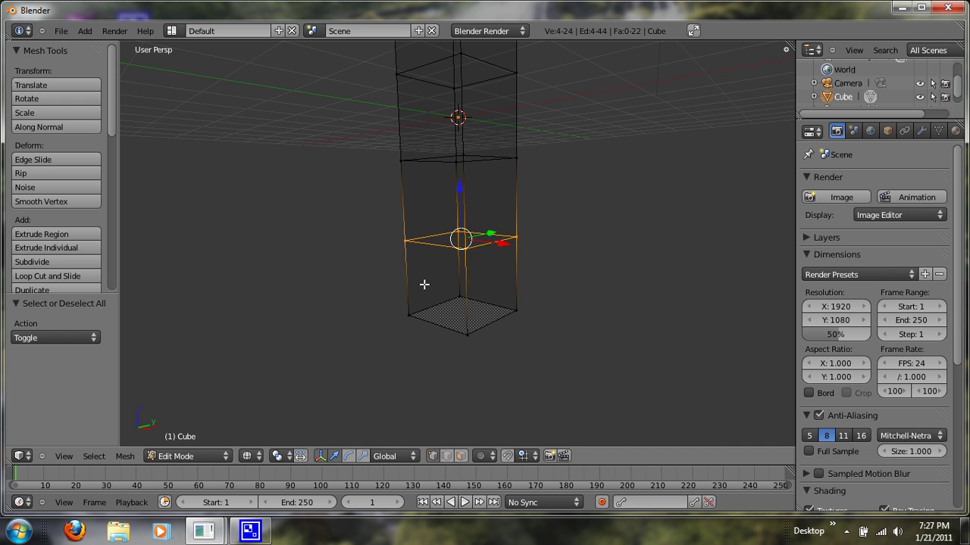
{"action": "key", "text": "g"}
{"action": "left_click", "coordinate": [470, 251]}
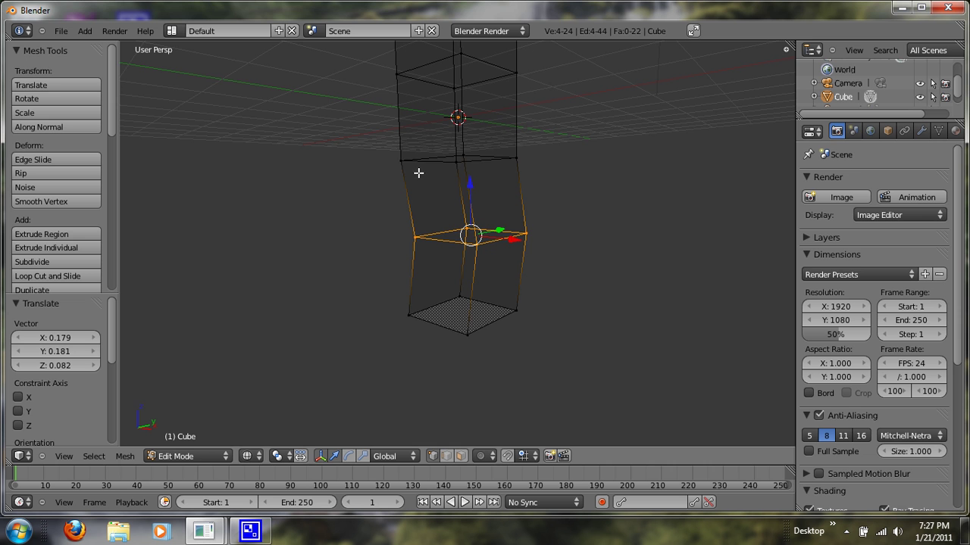
Step: Select only the second inner edge loop from the base and move it slightly off the column's axis
{"action": "middle_click_drag", "start_coordinate": [393, 157], "coordinate": [398, 190]}
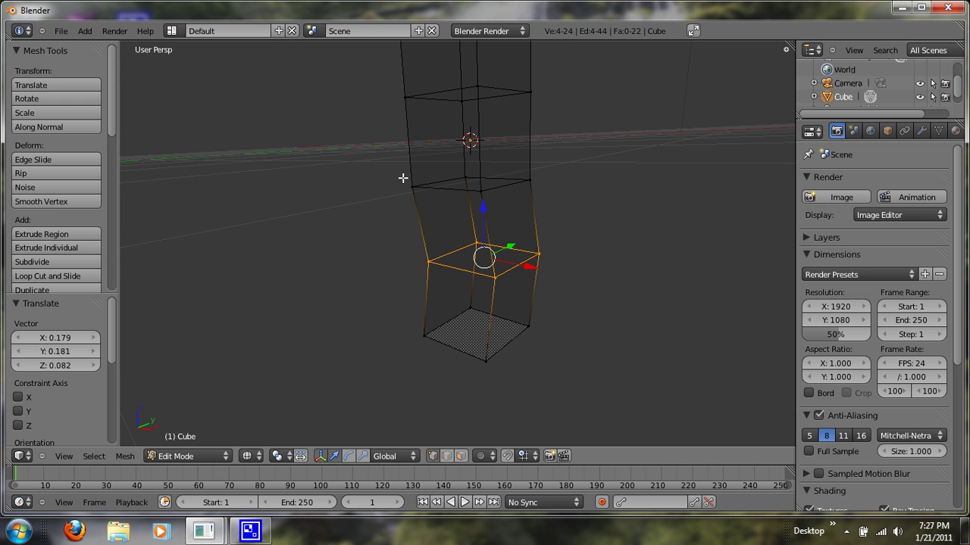
{"action": "key", "text": "a"}
{"action": "key", "text": "b"}
{"action": "left_click_drag", "start_coordinate": [405, 159], "coordinate": [567, 208]}
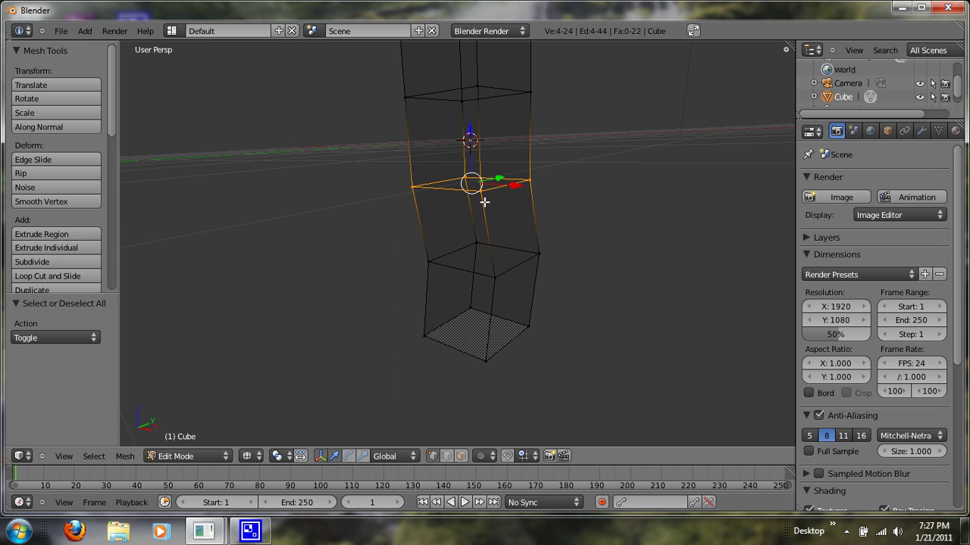
{"action": "key", "text": "g"}
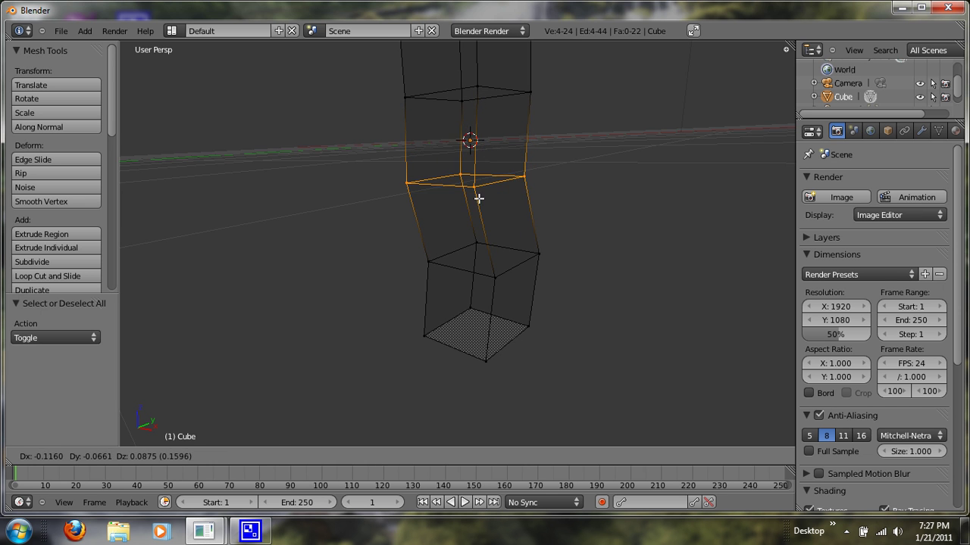
{"action": "left_click", "coordinate": [483, 147]}
Step: Shift the third inner edge loop from the base in two moves, the last about -0.64 in X and -0.51 in Y
{"action": "middle_click_drag", "start_coordinate": [483, 148], "coordinate": [492, 256]}
{"action": "key", "text": "a"}
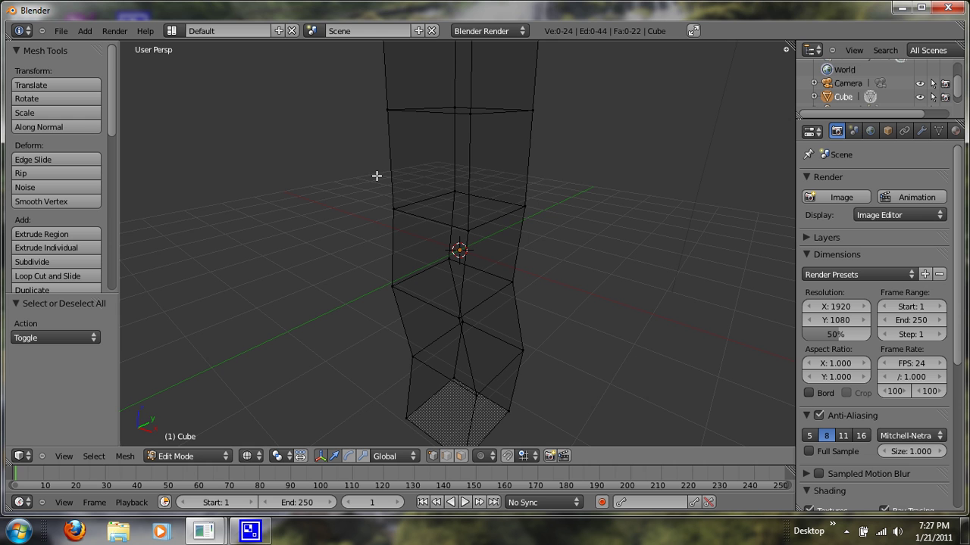
{"action": "key", "text": "b"}
{"action": "left_click_drag", "start_coordinate": [385, 171], "coordinate": [585, 247]}
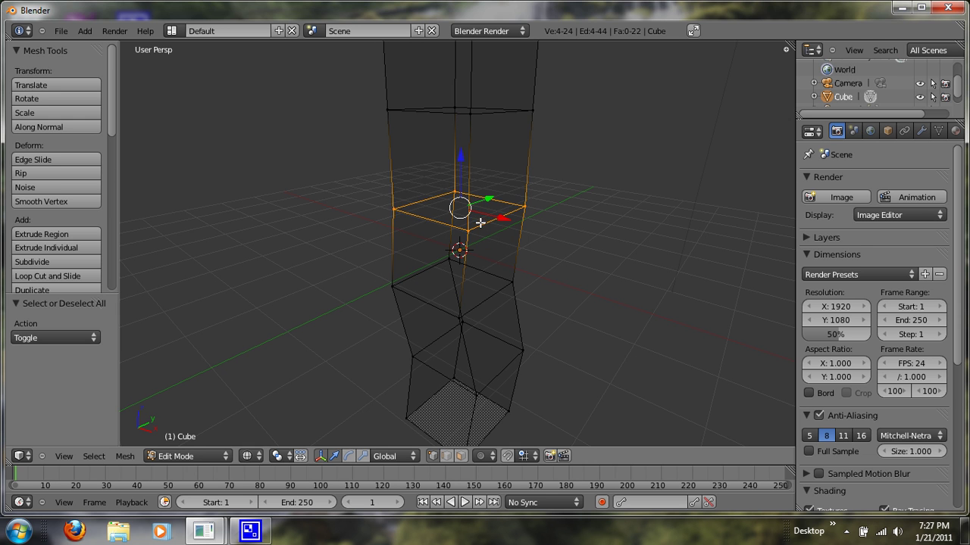
{"action": "key", "text": "g"}
{"action": "left_click", "coordinate": [477, 215]}
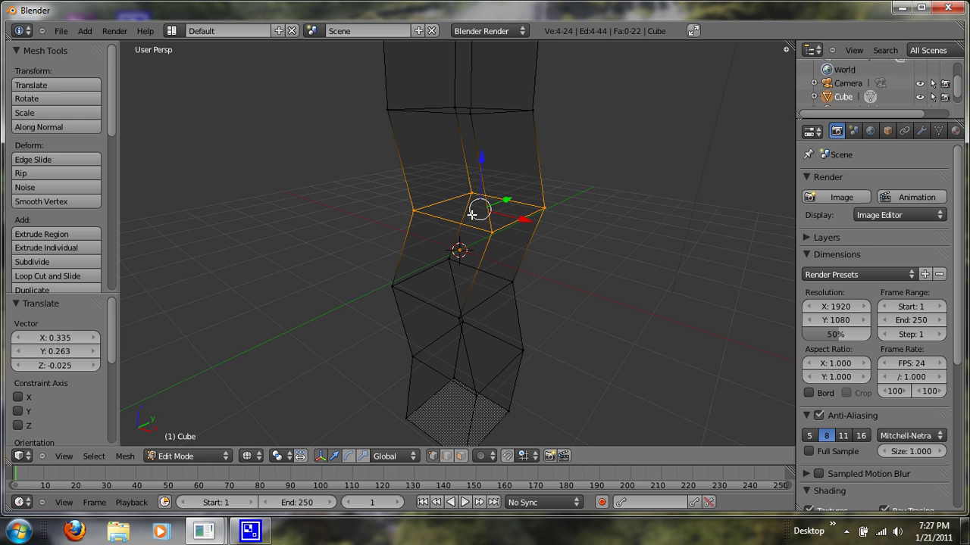
{"action": "key", "text": "g"}
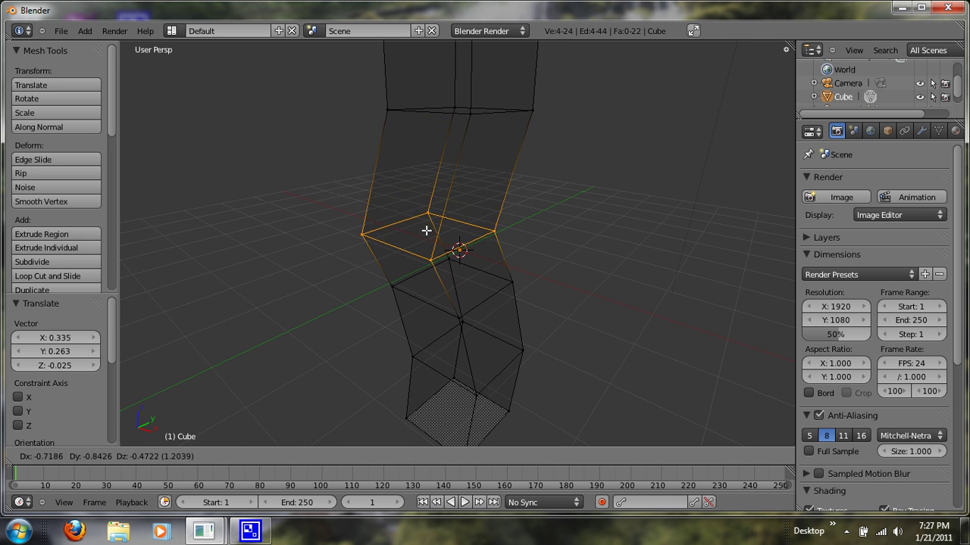
{"action": "left_click", "coordinate": [437, 207]}
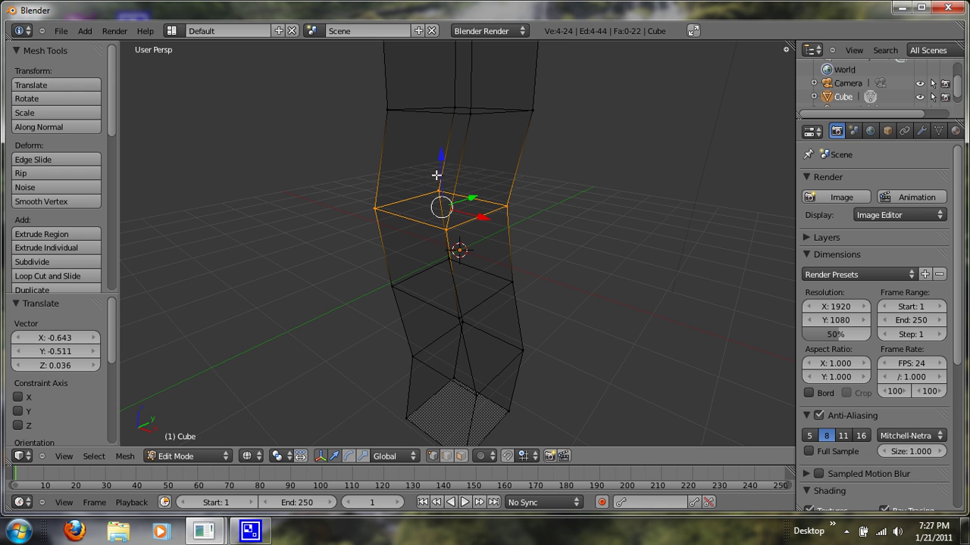
Step: Move the uppermost inner edge loop about -0.26 in X, -0.12 in Y and 0.18 in Z
{"action": "middle_click_drag", "start_coordinate": [436, 175], "coordinate": [431, 244]}
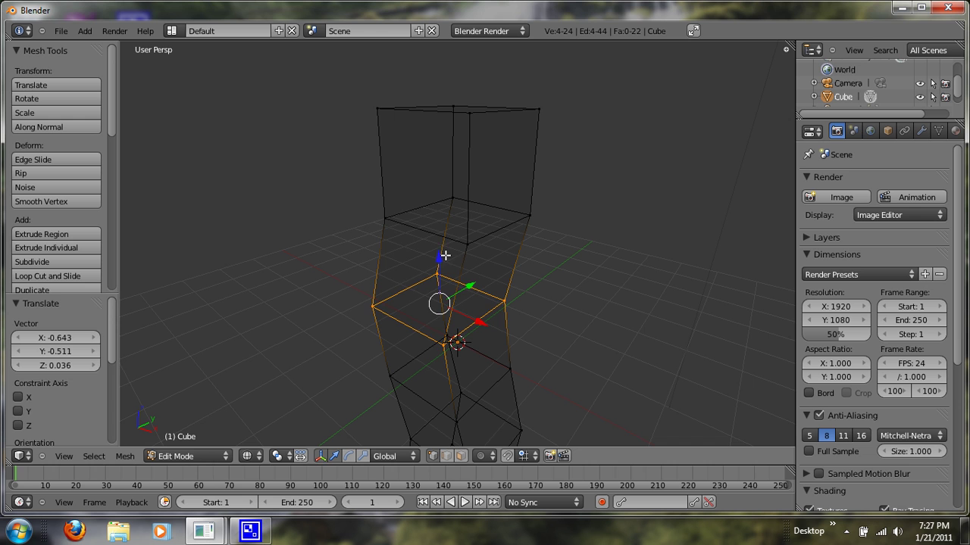
{"action": "key", "text": "a"}
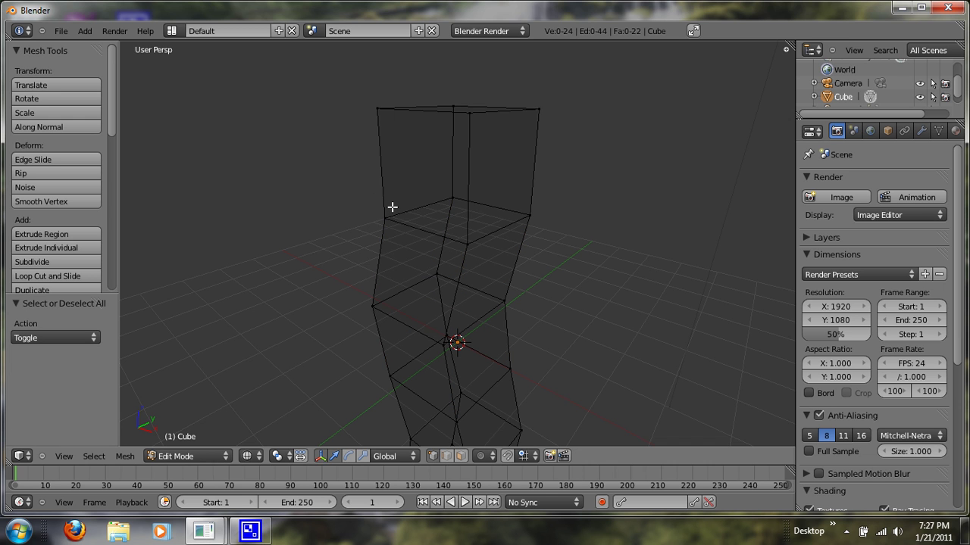
{"action": "key", "text": "b"}
{"action": "left_click_drag", "start_coordinate": [353, 190], "coordinate": [579, 241]}
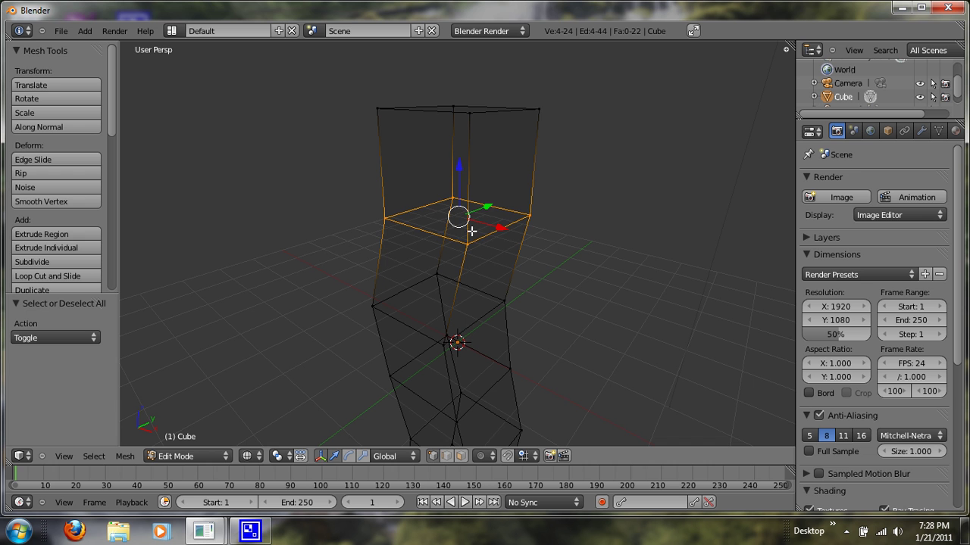
{"action": "key", "text": "g"}
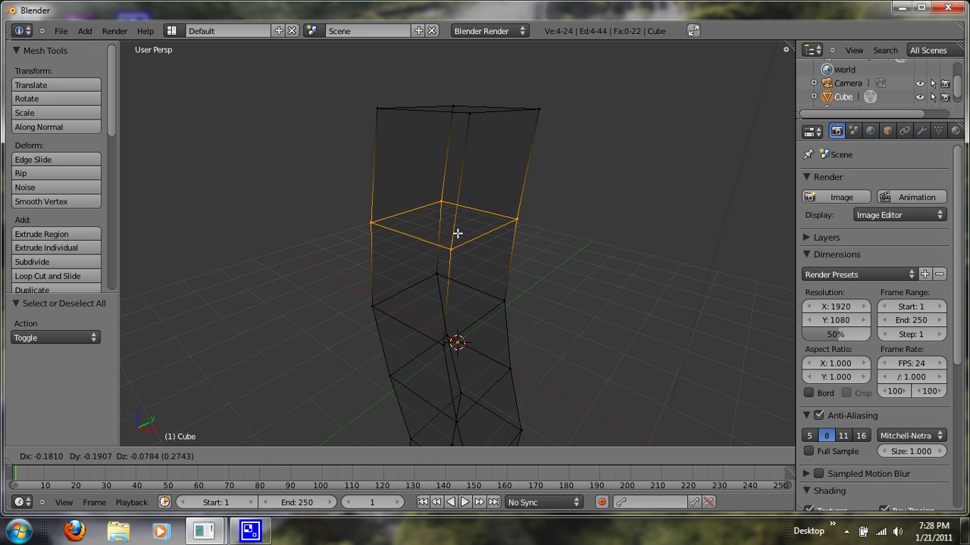
{"action": "left_click", "coordinate": [457, 220]}
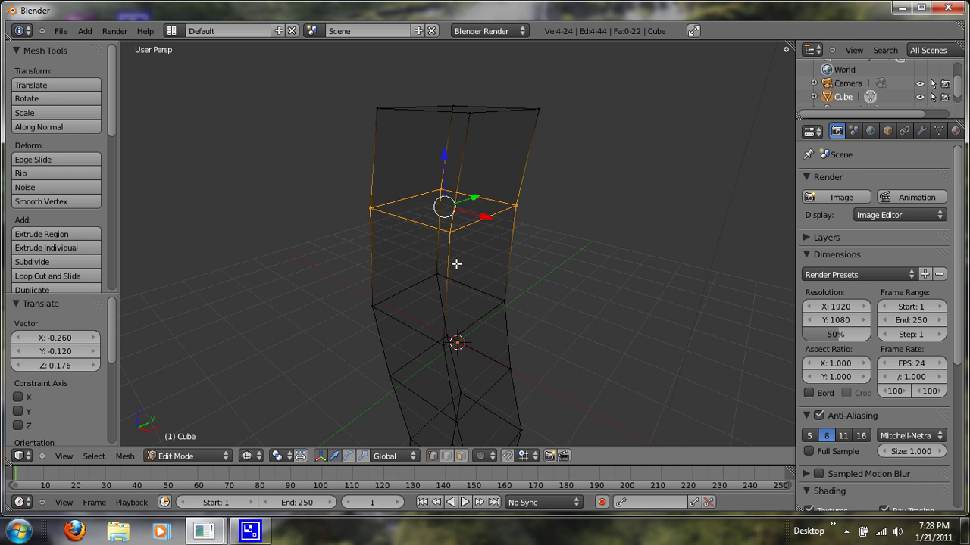
Step: Check the column's bend in solid view, and shift the uppermost inner edge loop again by about 0.46 in X and -0.10 in Y
{"action": "scroll", "coordinate": [456, 263], "scroll_direction": "down", "scroll_amount": 4}
{"action": "key", "text": "z"}
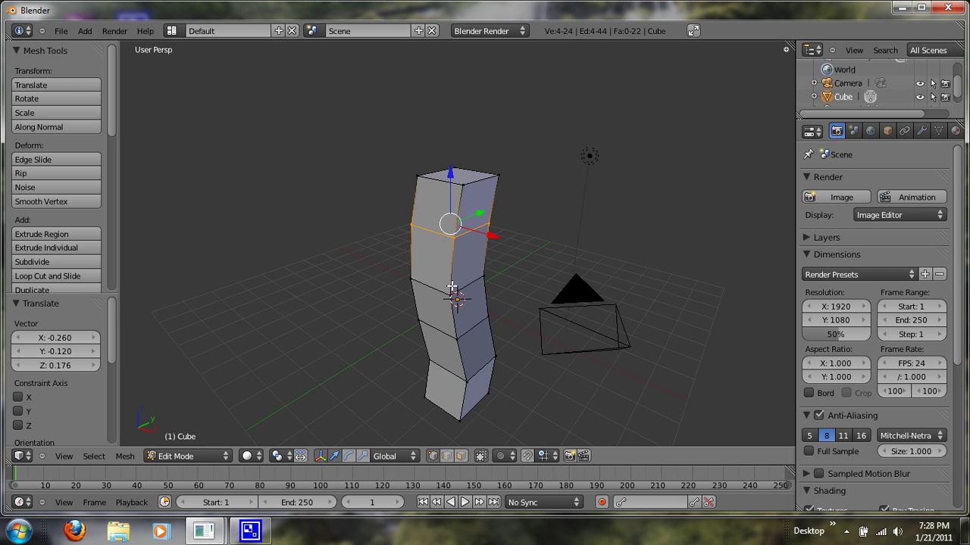
{"action": "middle_click_drag", "start_coordinate": [402, 308], "coordinate": [595, 330]}
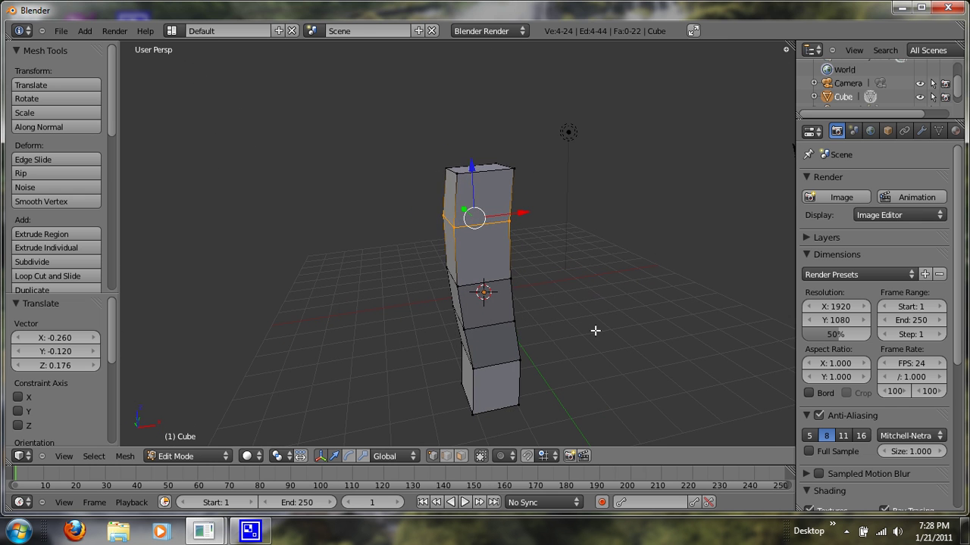
{"action": "key", "text": "z"}
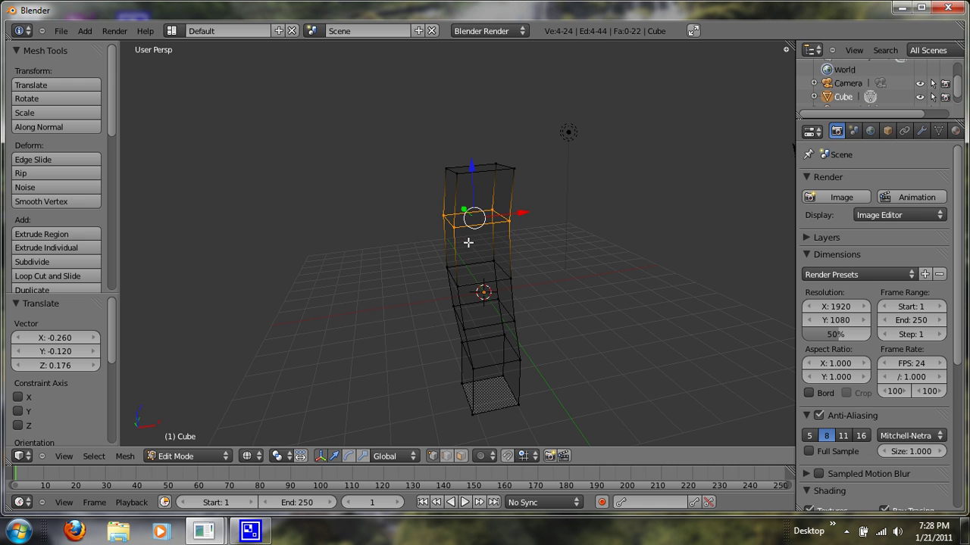
{"action": "key", "text": "g"}
{"action": "left_click", "coordinate": [482, 245]}
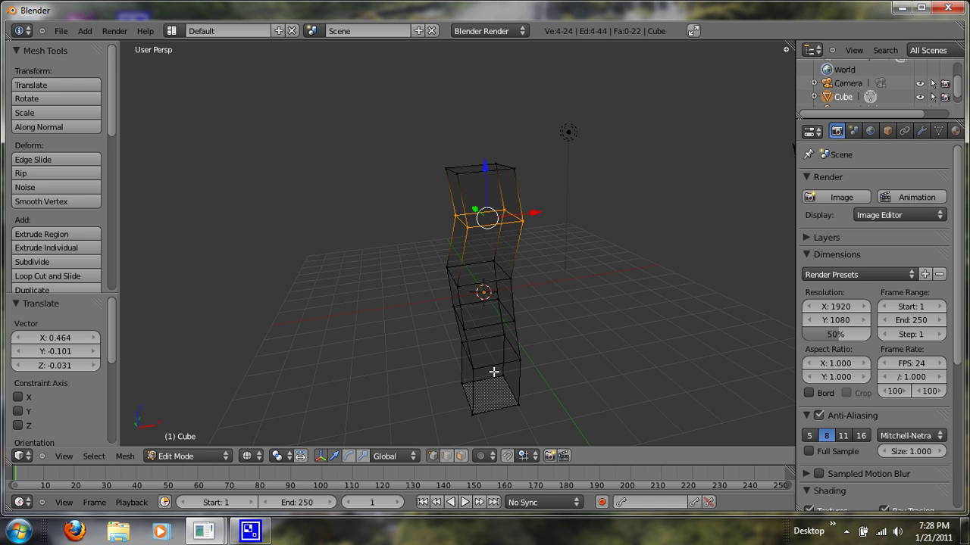
Step: Switch the bent column to solid shading and clear the mesh selection
{"action": "middle_click_drag", "start_coordinate": [493, 371], "coordinate": [481, 277]}
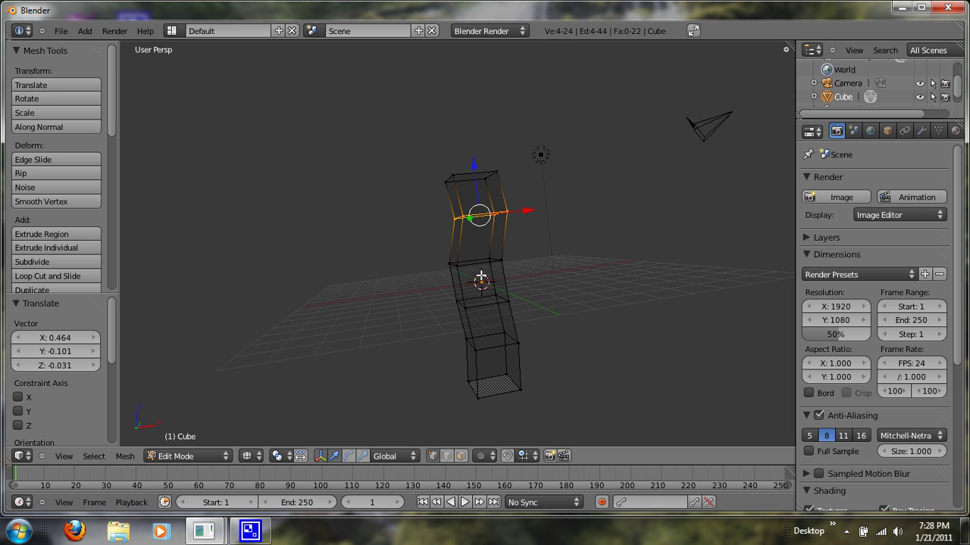
{"action": "scroll", "coordinate": [487, 381], "scroll_direction": "up", "scroll_amount": 1}
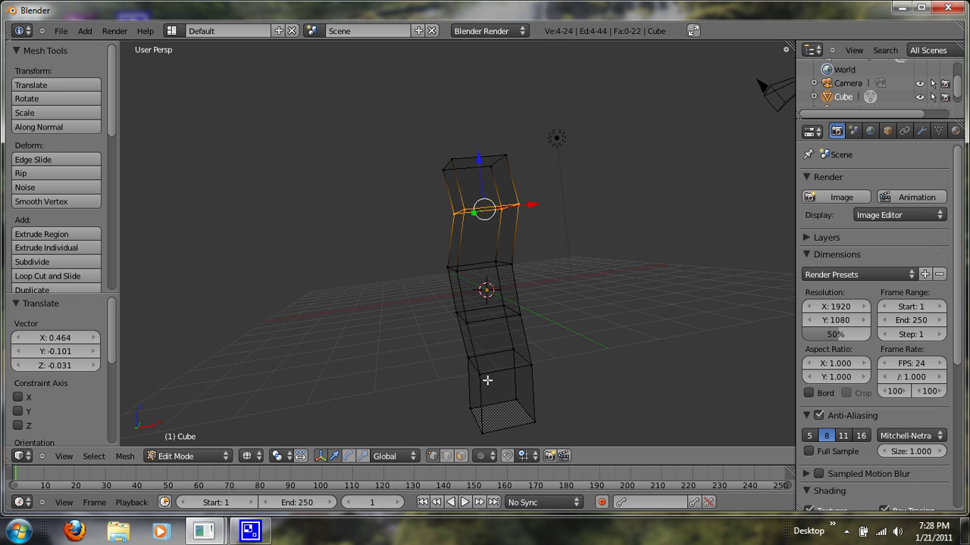
{"action": "key", "text": "z"}
{"action": "key", "text": "a"}
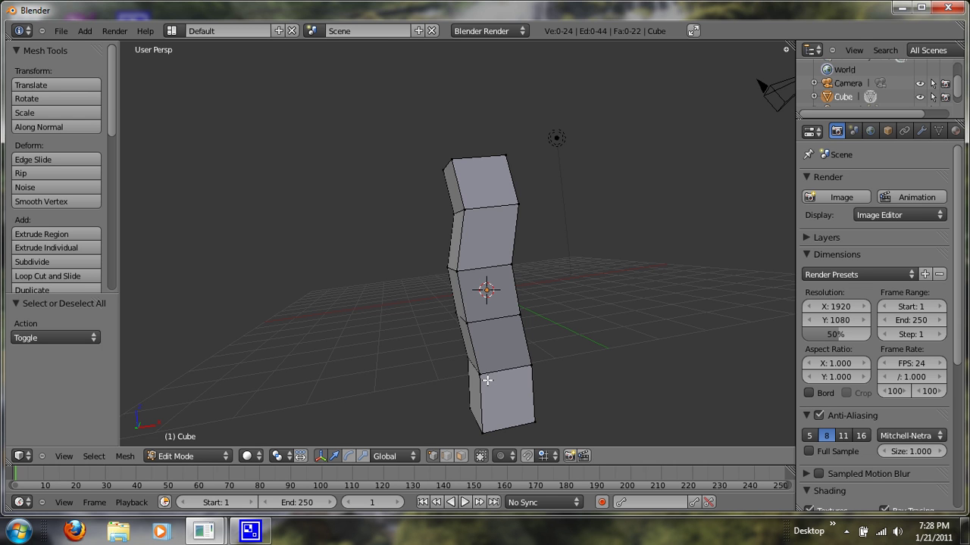
Step: Select the four base vertices of the column from below and delete only the bottom face
{"action": "key", "text": "ctrl+KP_7"}
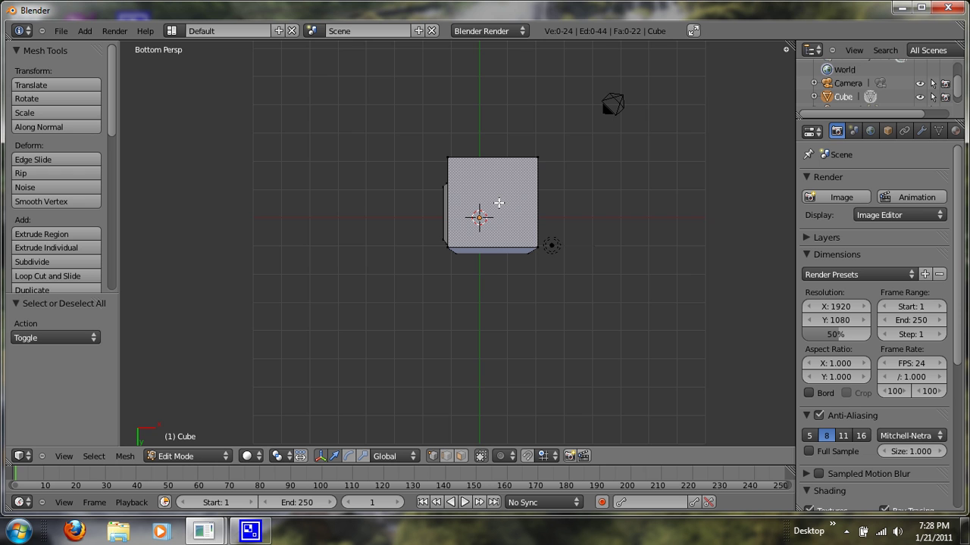
{"action": "middle_click_drag", "start_coordinate": [497, 203], "coordinate": [490, 211]}
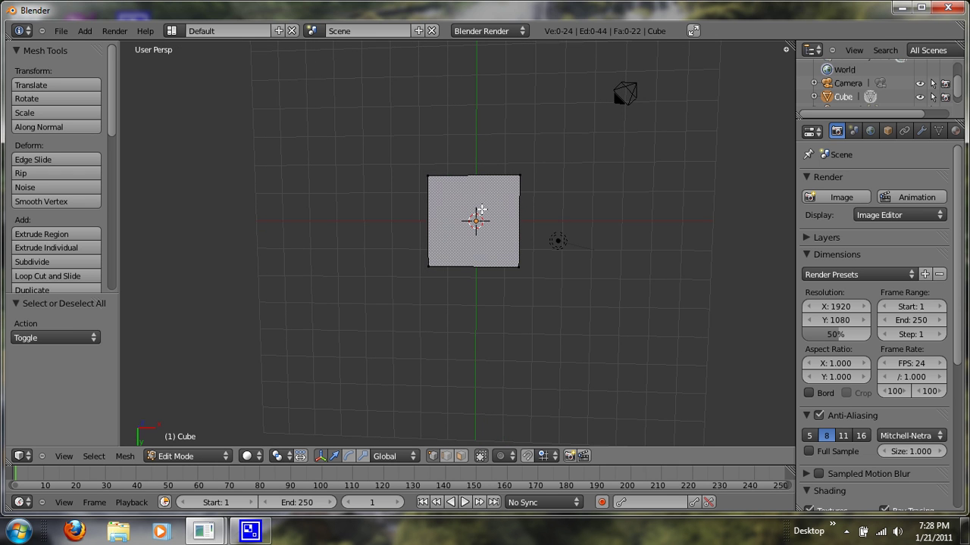
{"action": "key", "text": "b"}
{"action": "left_click_drag", "start_coordinate": [415, 137], "coordinate": [552, 303]}
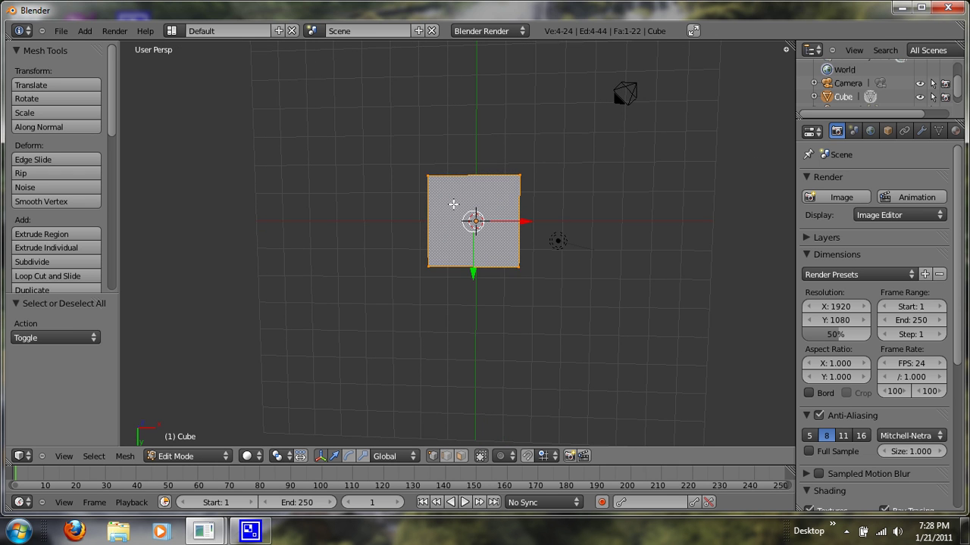
{"action": "mouse_move", "coordinate": [453, 204]}
{"action": "middle_mouse_down"}
{"action": "mouse_move", "coordinate": [482, 232]}
{"action": "mouse_move", "coordinate": [469, 250]}
{"action": "mouse_move", "coordinate": [440, 139]}
{"action": "mouse_move", "coordinate": [459, 222]}
{"action": "middle_mouse_up"}
{"action": "key", "text": "x"}
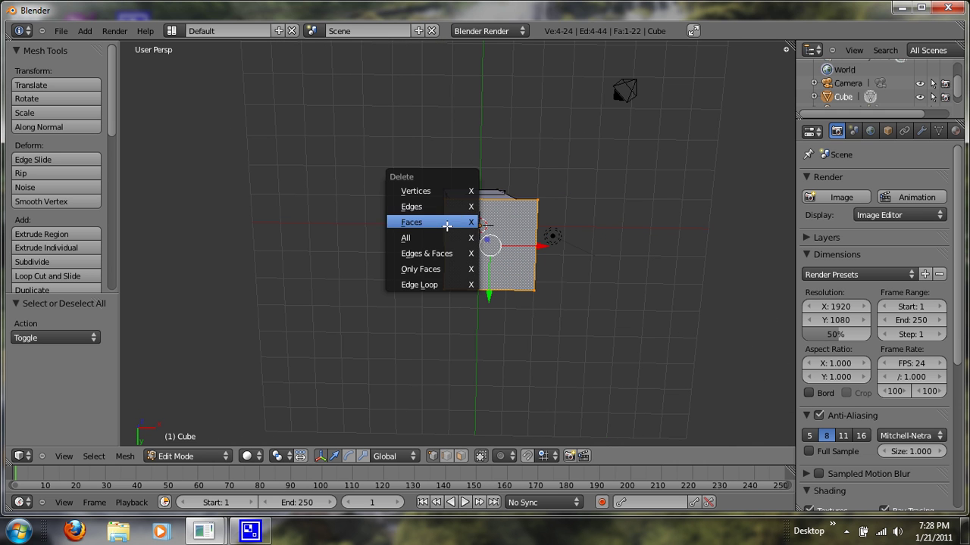
{"action": "left_click", "coordinate": [447, 225]}
Step: Add two horizontal loop cuts across the column's lowest segment
{"action": "middle_click_drag", "start_coordinate": [446, 188], "coordinate": [477, 307]}
{"action": "scroll", "coordinate": [474, 277], "scroll_direction": "up", "scroll_amount": 2}
{"action": "middle_click_drag", "start_coordinate": [482, 272], "coordinate": [472, 365]}
{"action": "middle_click_drag", "start_coordinate": [511, 326], "coordinate": [530, 329]}
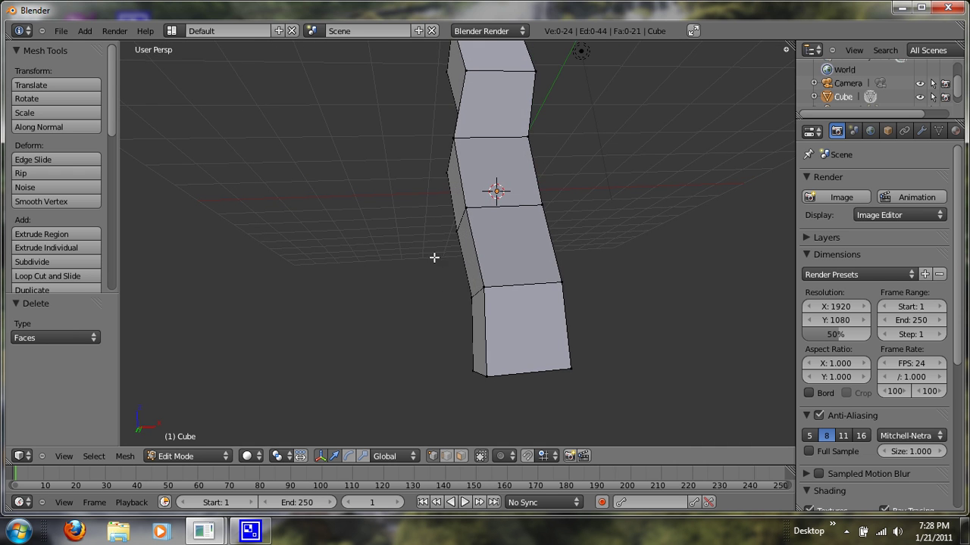
{"action": "middle_click_drag", "start_coordinate": [434, 257], "coordinate": [468, 243]}
{"action": "key", "text": "ctrl+r"}
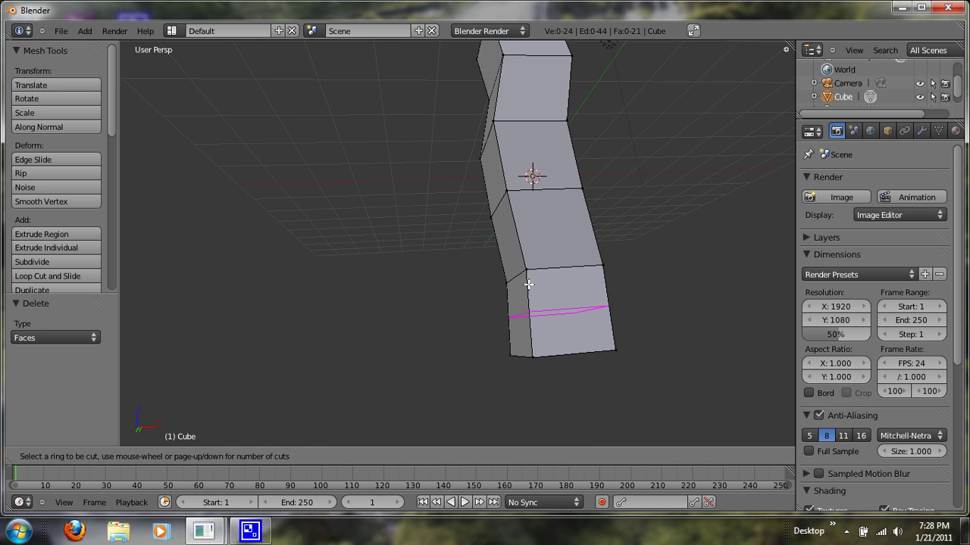
{"action": "scroll", "coordinate": [534, 294], "scroll_direction": "up", "scroll_amount": 1}
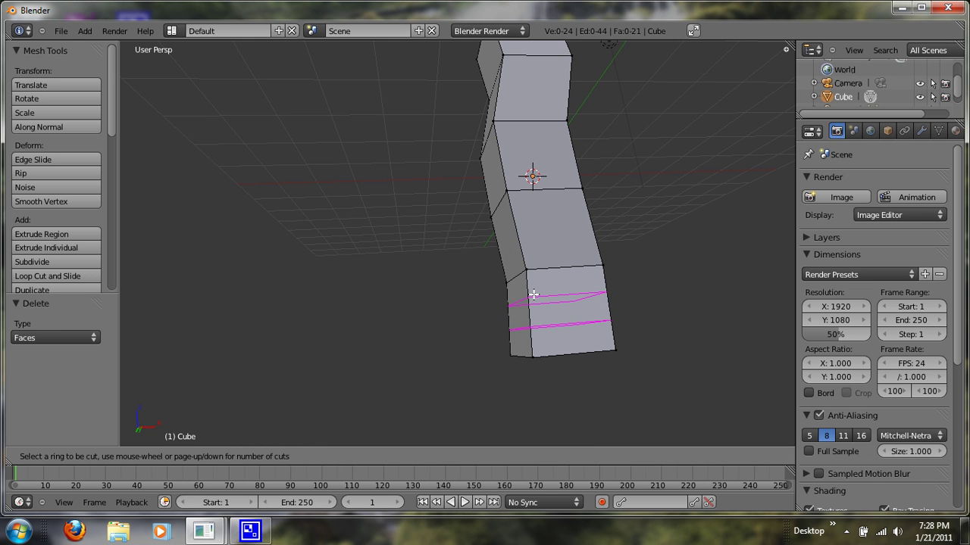
{"action": "left_click", "coordinate": [534, 295]}
{"action": "middle_click_drag", "start_coordinate": [587, 366], "coordinate": [537, 374]}
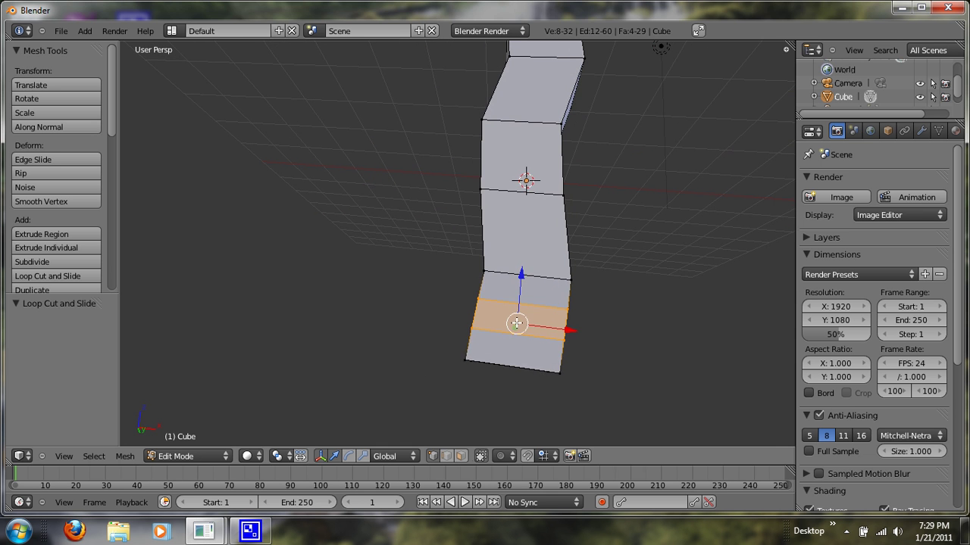
Step: Select the open base edge loop in wireframe and scale it up by about 1.603
{"action": "key", "text": "z"}
{"action": "key", "text": "a"}
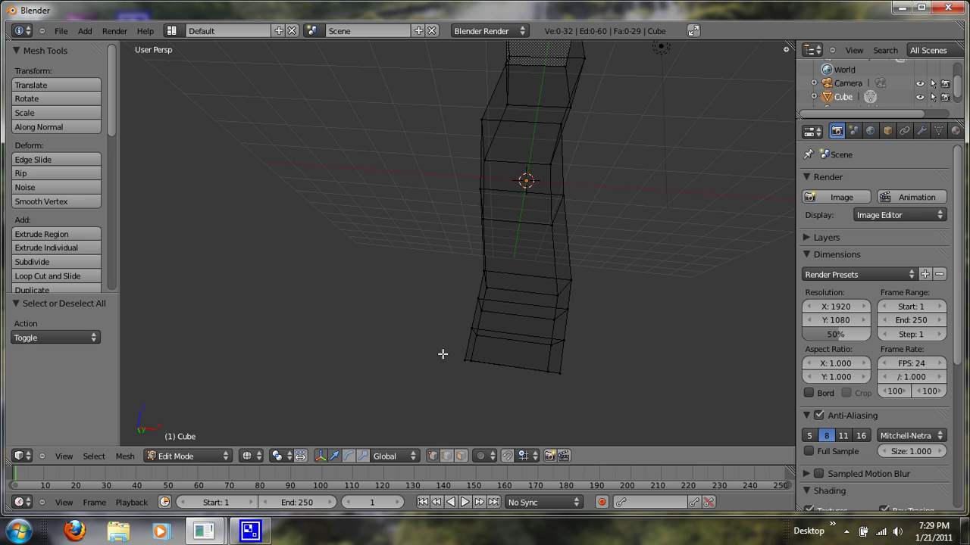
{"action": "left_click_drag", "start_coordinate": [455, 351], "coordinate": [559, 384]}
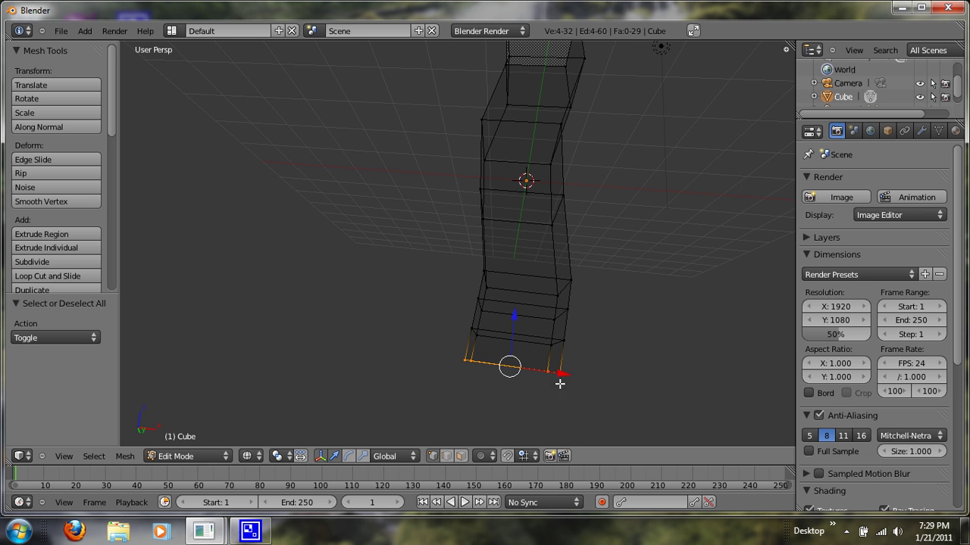
{"action": "middle_click_drag", "start_coordinate": [508, 381], "coordinate": [507, 294]}
{"action": "key", "text": "s"}
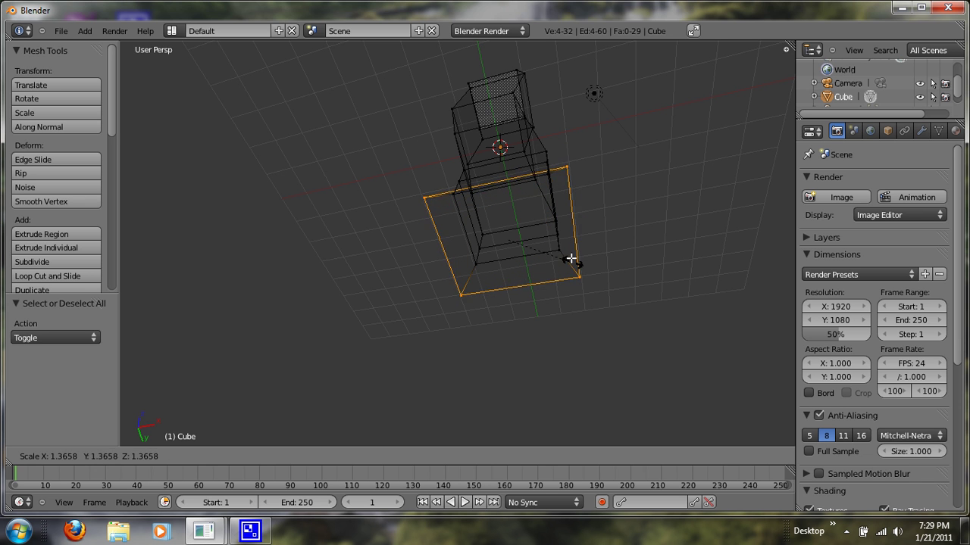
{"action": "left_click", "coordinate": [586, 264]}
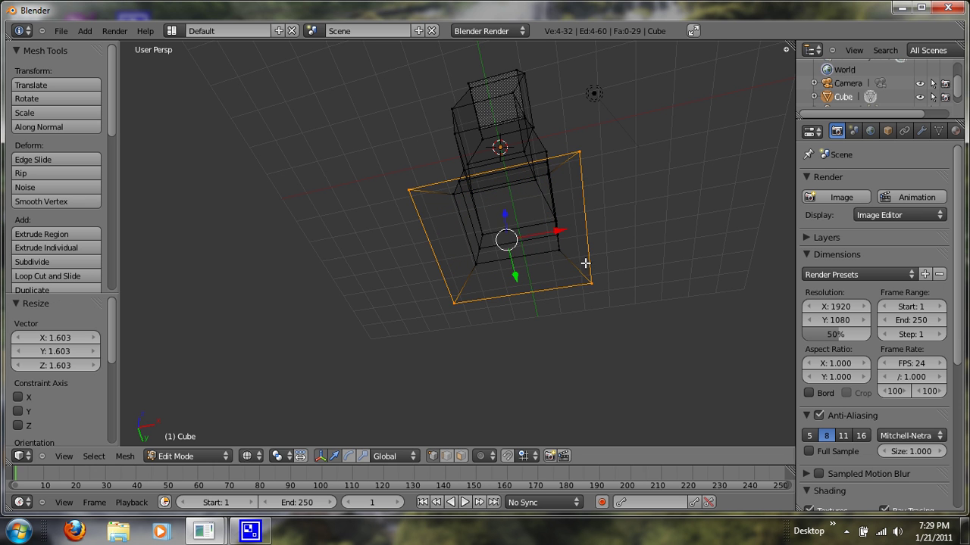
{"action": "middle_click_drag", "start_coordinate": [586, 264], "coordinate": [526, 390]}
{"action": "middle_click_drag", "start_coordinate": [788, 217], "coordinate": [745, 203]}
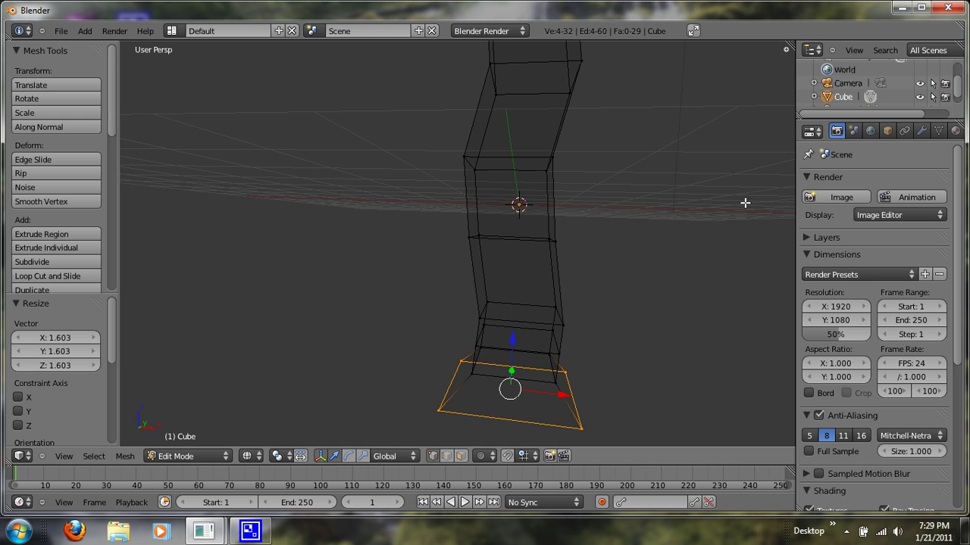
Step: Undo the base scaling and remove the two extra edge loops from the lowest segment
{"action": "key", "text": "ctrl+z"}
{"action": "right_click", "coordinate": [493, 357], "text": "alt"}
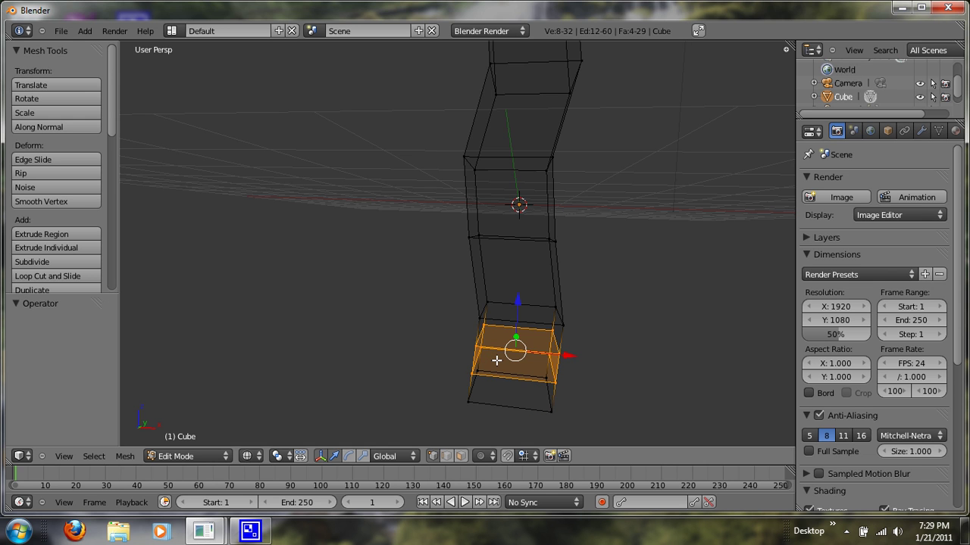
{"action": "key", "text": "x"}
{"action": "left_click", "coordinate": [500, 363]}
Step: Add a single horizontal loop cut around the middle of the column's lowest segment
{"action": "middle_click_drag", "start_coordinate": [521, 369], "coordinate": [520, 328]}
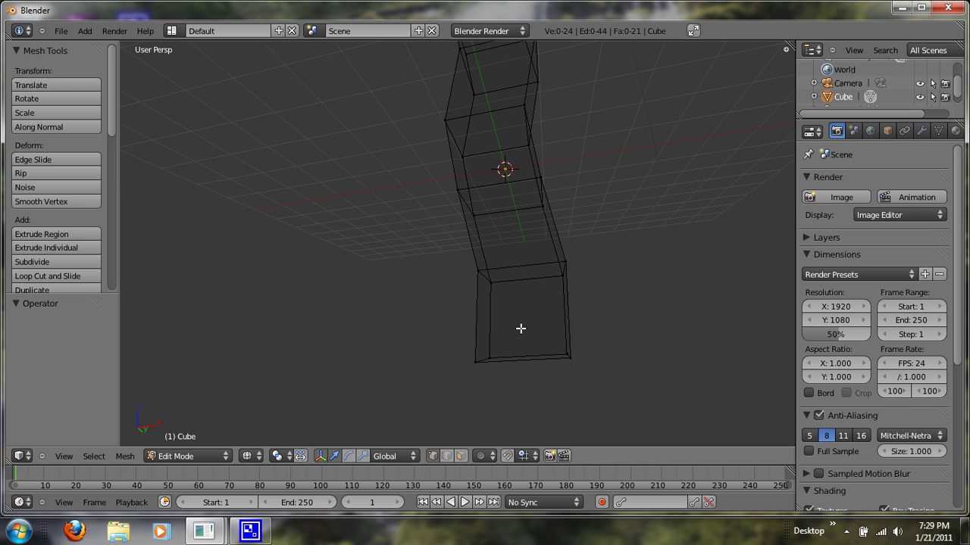
{"action": "key", "text": "ctrl+r"}
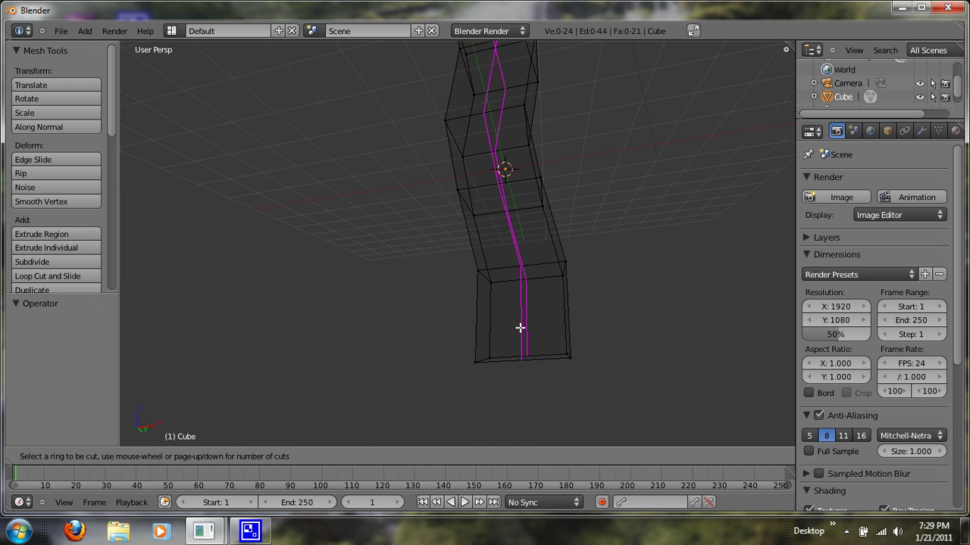
{"action": "left_click", "coordinate": [521, 335]}
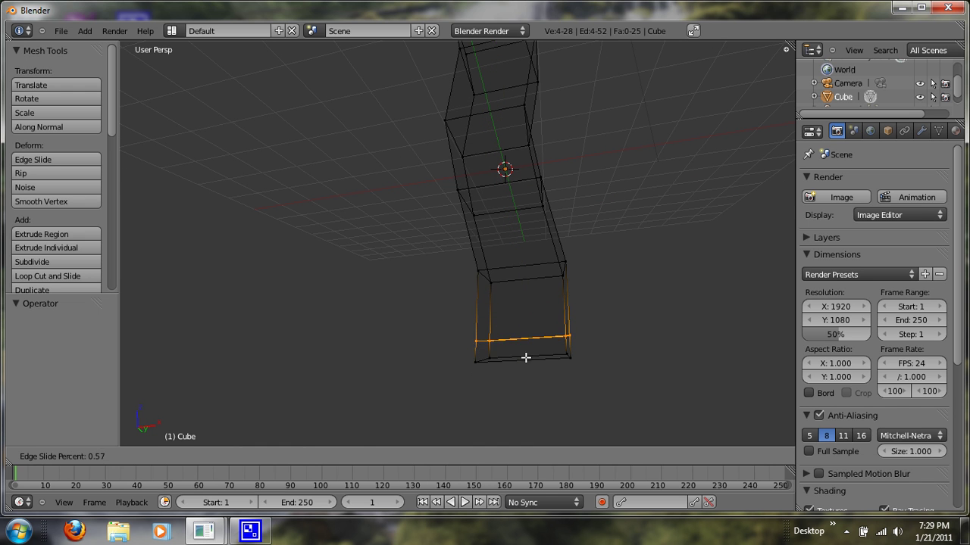
{"action": "left_click", "coordinate": [536, 317]}
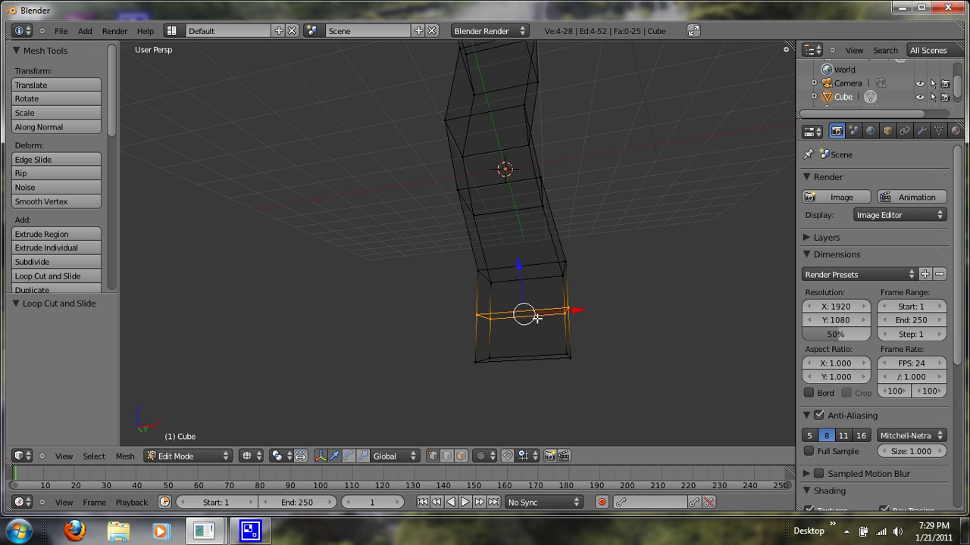
{"action": "key", "text": "g"}
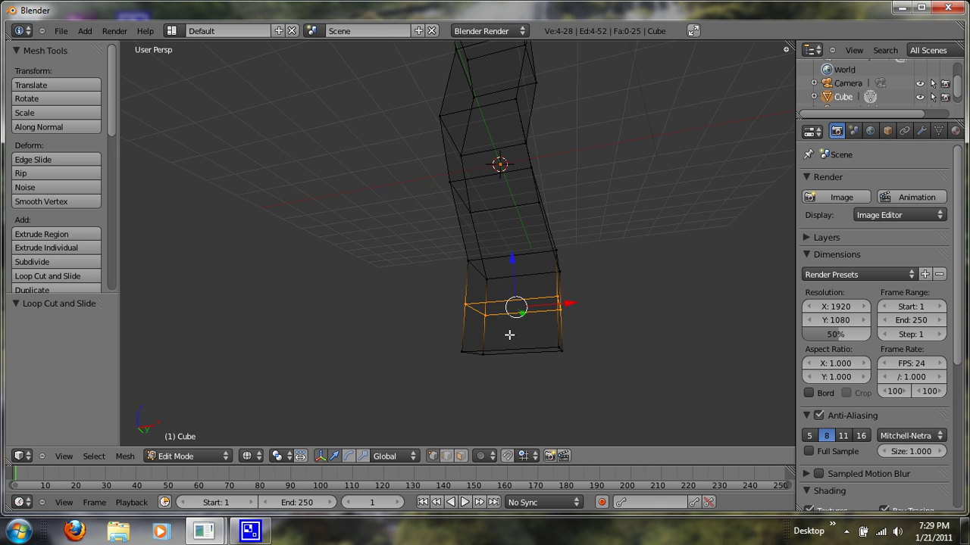
{"action": "left_click", "coordinate": [514, 341]}
Step: Select only the open base edge loop and scale it up by about 1.543 to flare the trunk
{"action": "key", "text": "a"}
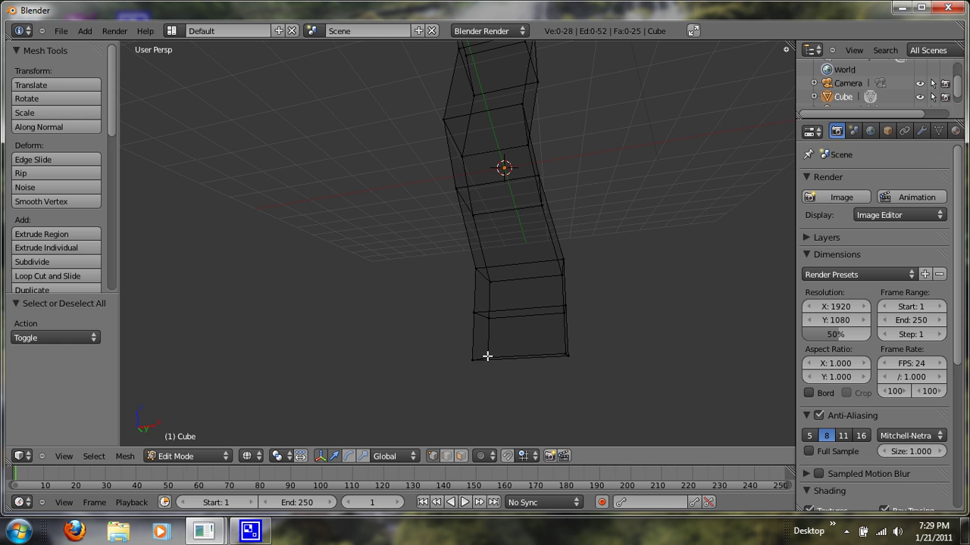
{"action": "left_click", "coordinate": [462, 347]}
{"action": "key", "text": "b"}
{"action": "left_click_drag", "start_coordinate": [466, 345], "coordinate": [594, 376]}
{"action": "key", "text": "s"}
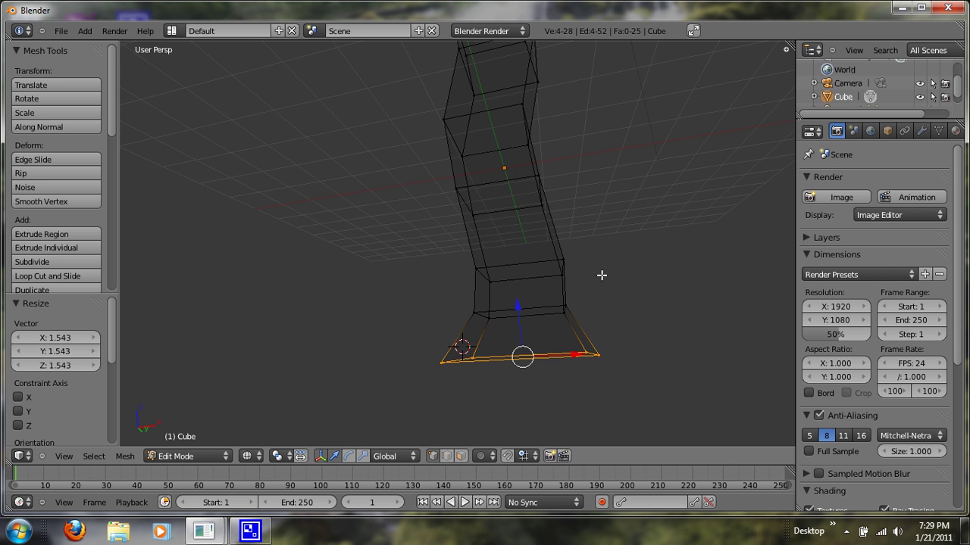
Step: Widen the base edge loop again by about 1.221 and return to solid shading
{"action": "middle_click_drag", "start_coordinate": [601, 275], "coordinate": [437, 177]}
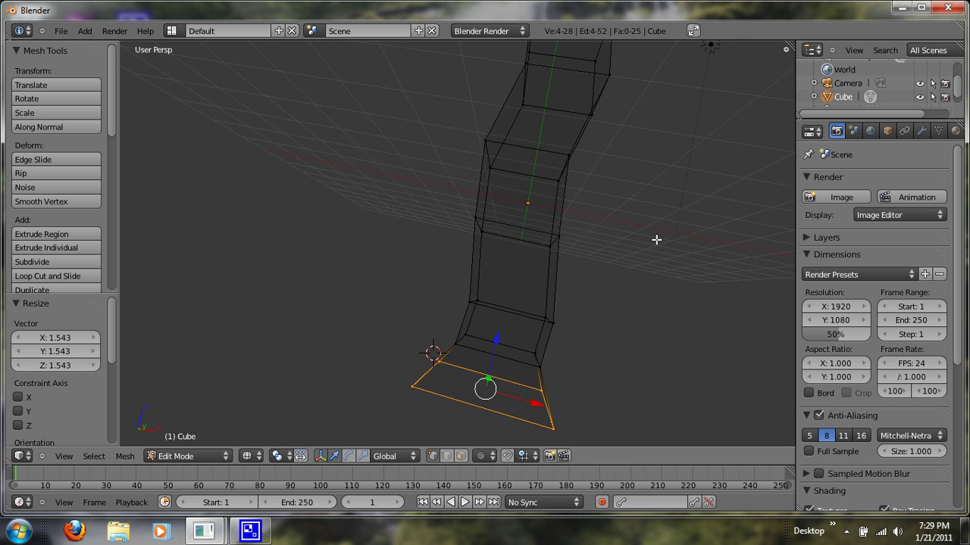
{"action": "middle_click_drag", "start_coordinate": [656, 240], "coordinate": [652, 198]}
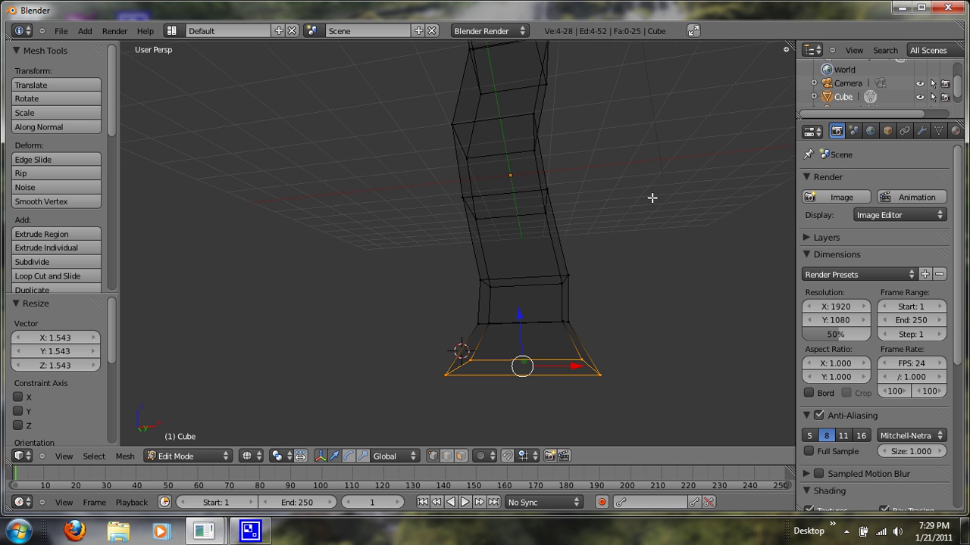
{"action": "key", "text": "s"}
{"action": "left_click", "coordinate": [567, 310]}
{"action": "mouse_move", "coordinate": [567, 311]}
{"action": "middle_mouse_down"}
{"action": "mouse_move", "coordinate": [560, 355]}
{"action": "mouse_move", "coordinate": [470, 266]}
{"action": "mouse_move", "coordinate": [449, 229]}
{"action": "mouse_move", "coordinate": [531, 253]}
{"action": "mouse_move", "coordinate": [425, 313]}
{"action": "mouse_move", "coordinate": [412, 271]}
{"action": "mouse_move", "coordinate": [375, 303]}
{"action": "mouse_move", "coordinate": [507, 328]}
{"action": "mouse_move", "coordinate": [457, 330]}
{"action": "mouse_move", "coordinate": [479, 279]}
{"action": "middle_mouse_up"}
{"action": "key", "text": "z"}
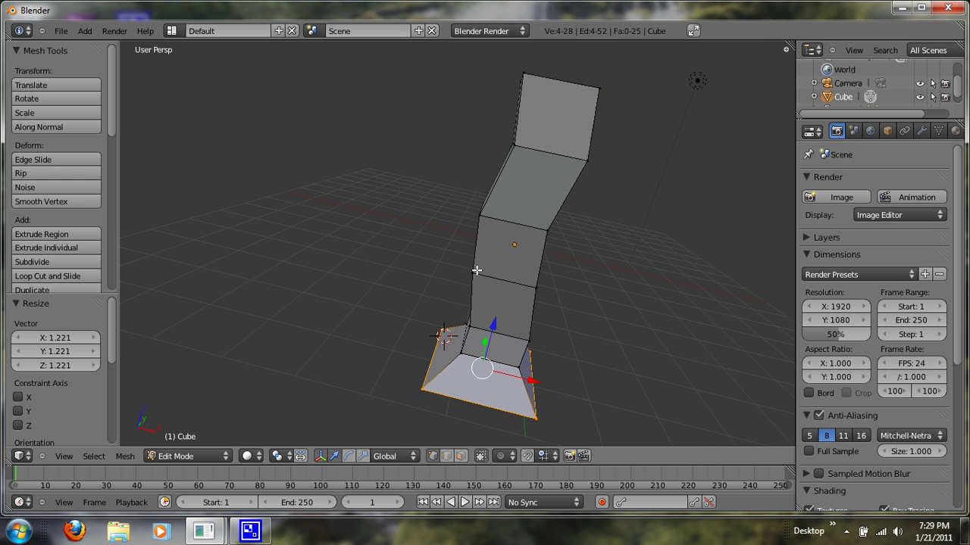
Step: Add one lengthwise loop cut down the middle of two opposite sides of the trunk
{"action": "key", "text": "ctrl+r"}
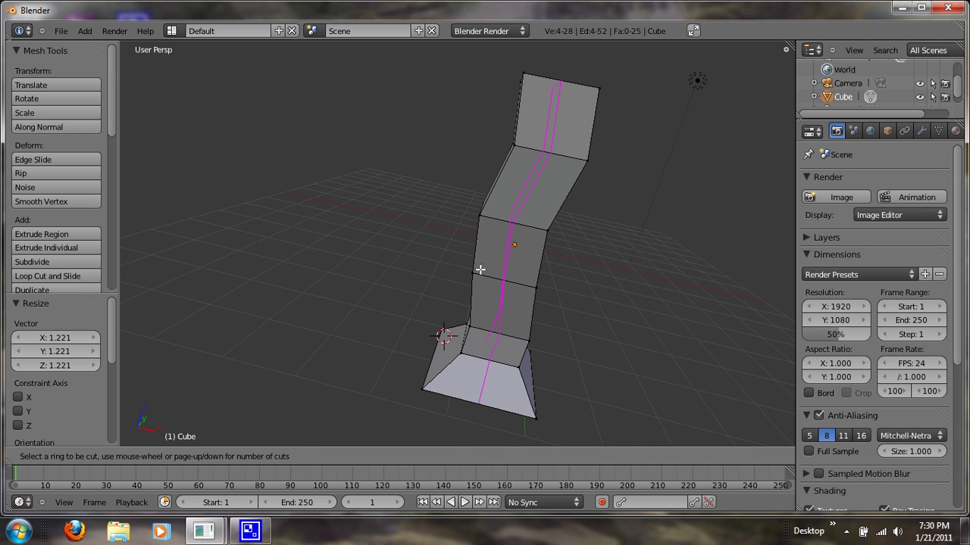
{"action": "left_click", "coordinate": [487, 271]}
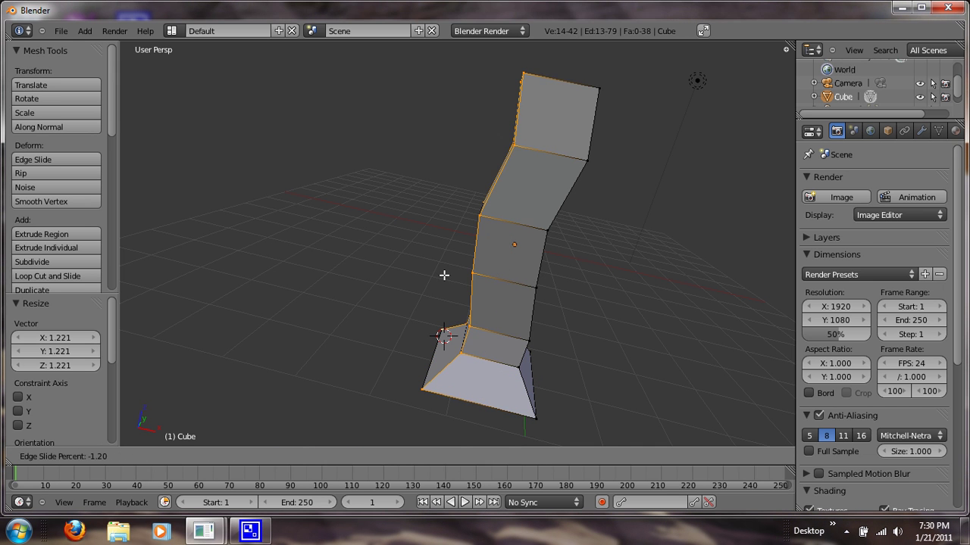
{"action": "left_click", "coordinate": [496, 278]}
{"action": "middle_click_drag", "start_coordinate": [439, 250], "coordinate": [508, 283]}
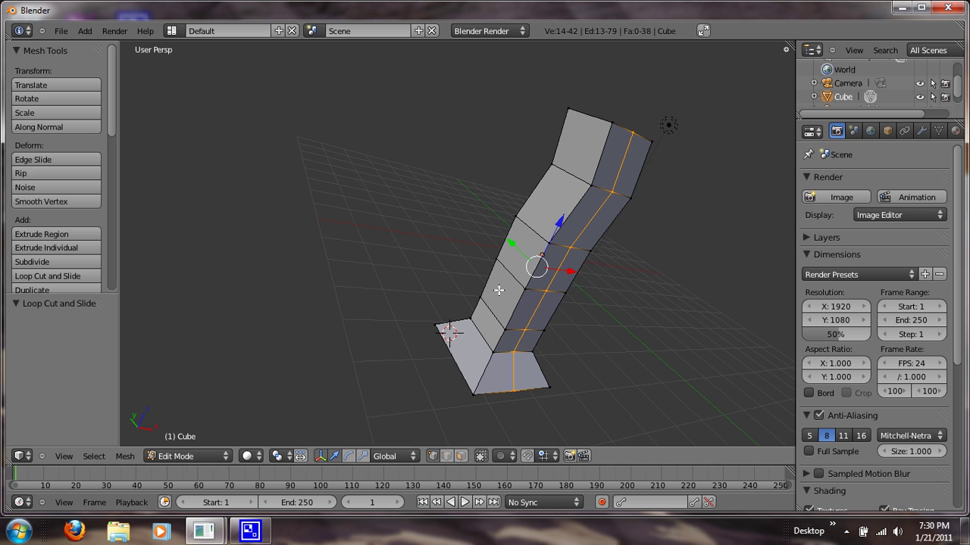
Step: Add a second lengthwise loop cut down the middle of the trunk's two undivided sides
{"action": "key", "text": "ctrl+r"}
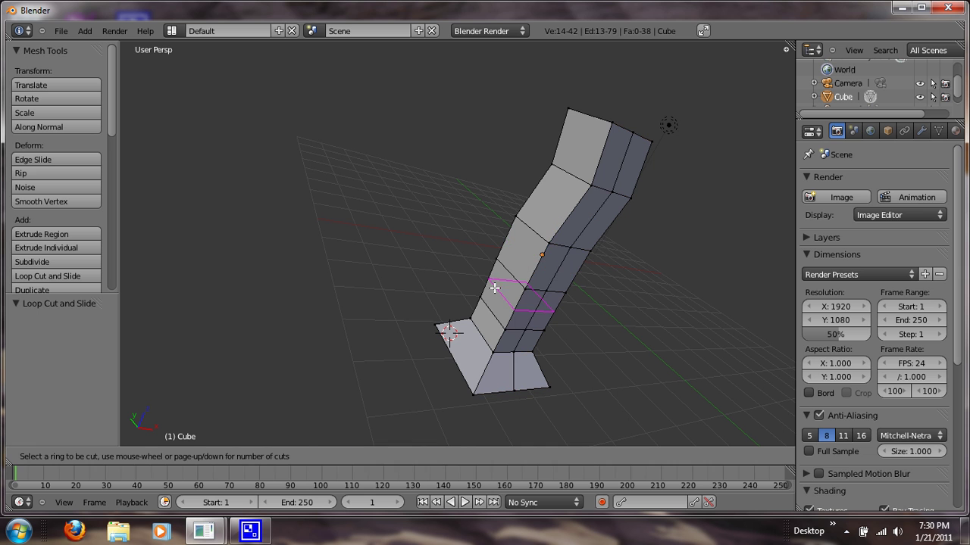
{"action": "left_click", "coordinate": [518, 258]}
{"action": "left_click", "coordinate": [487, 270]}
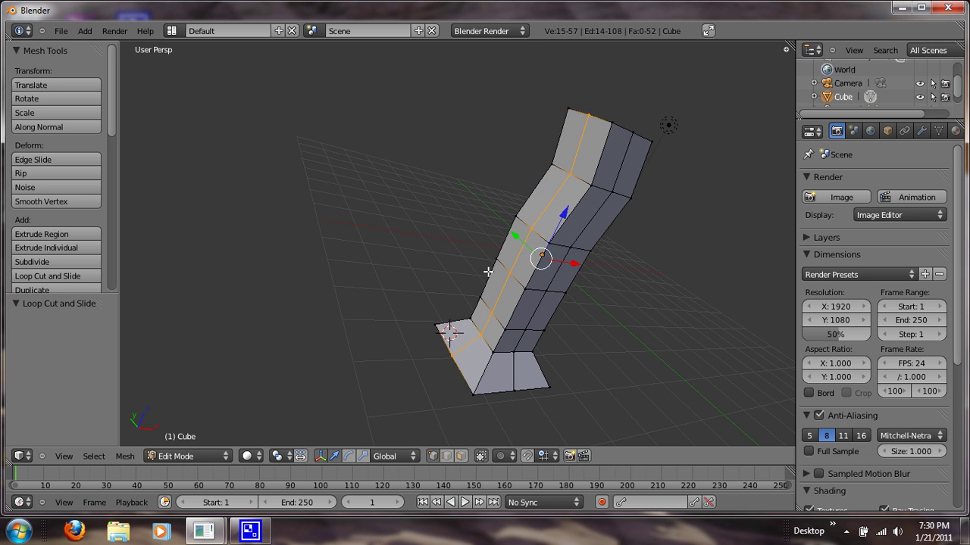
Step: Add one horizontal loop cut around the middle trunk section, directly below the slanted upper section
{"action": "middle_click_drag", "start_coordinate": [487, 270], "coordinate": [630, 271]}
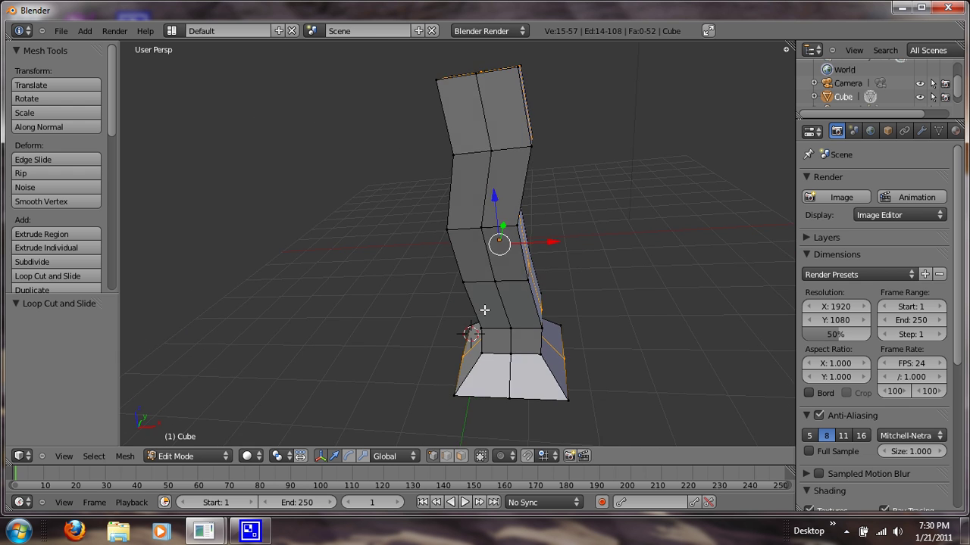
{"action": "middle_click_drag", "start_coordinate": [483, 310], "coordinate": [732, 348]}
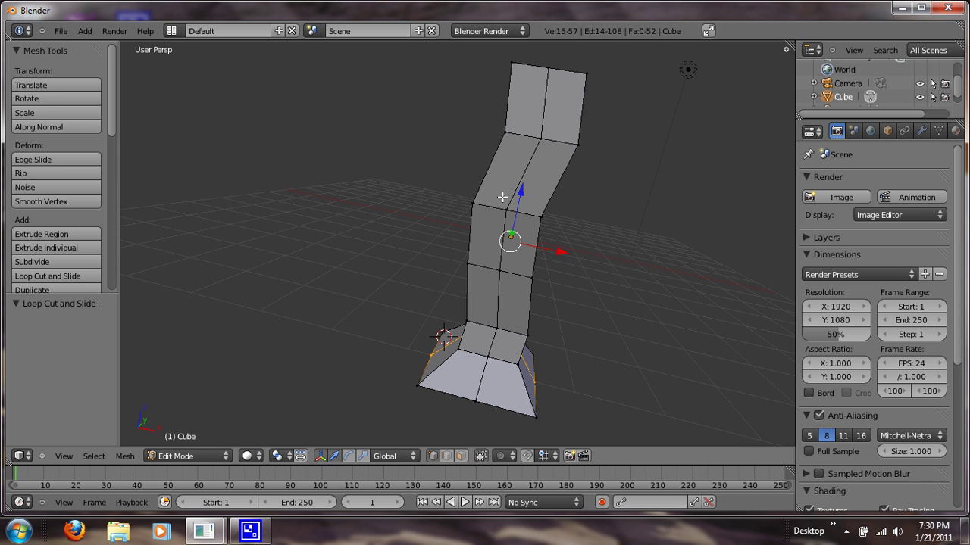
{"action": "key", "text": "ctrl+r"}
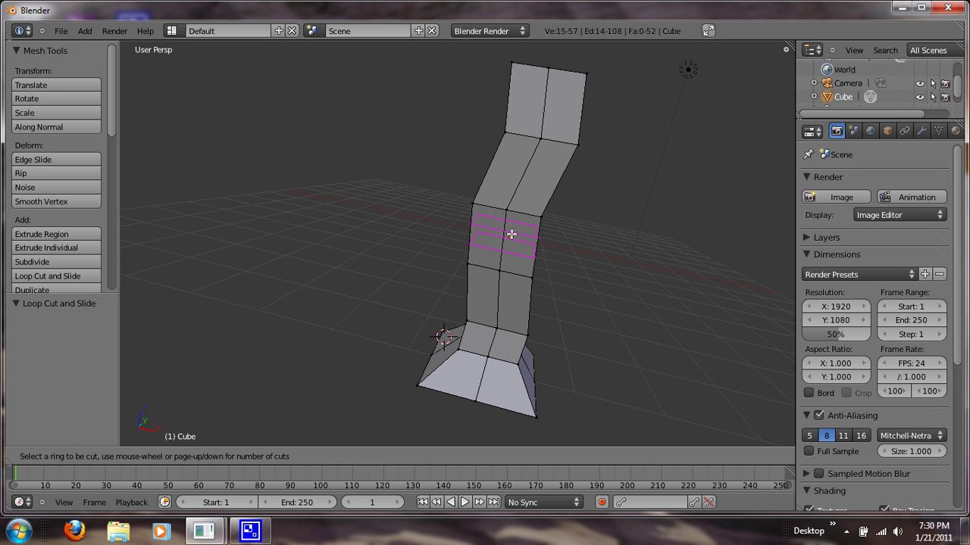
{"action": "left_click", "coordinate": [512, 234]}
{"action": "left_click", "coordinate": [512, 238]}
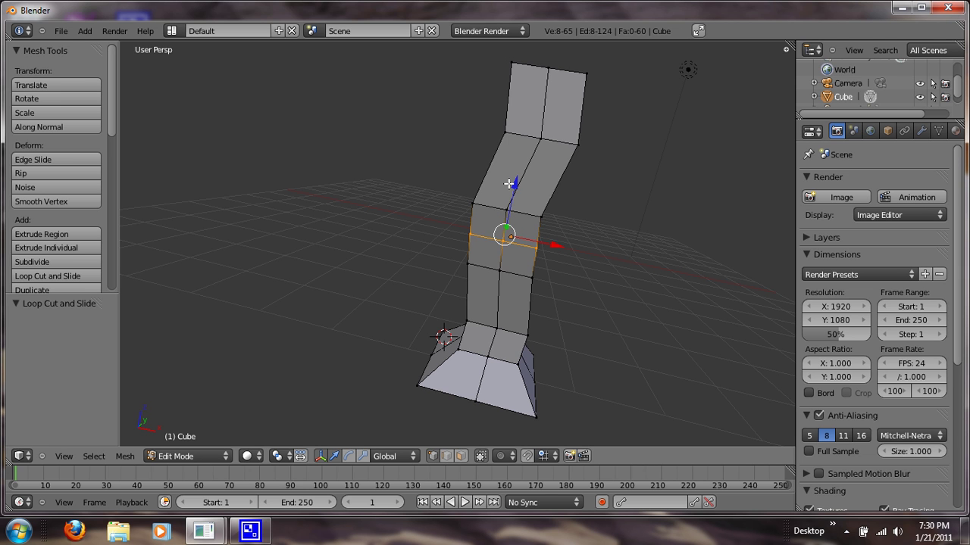
Step: Add one horizontal loop cut around each of the two uppermost trunk sections
{"action": "key", "text": "ctrl+r"}
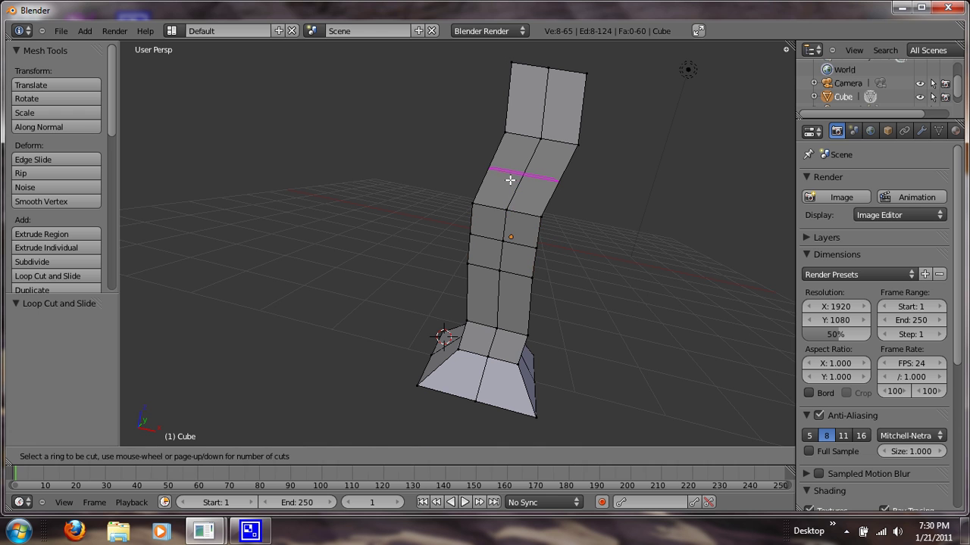
{"action": "left_click", "coordinate": [512, 177]}
{"action": "left_click", "coordinate": [517, 149]}
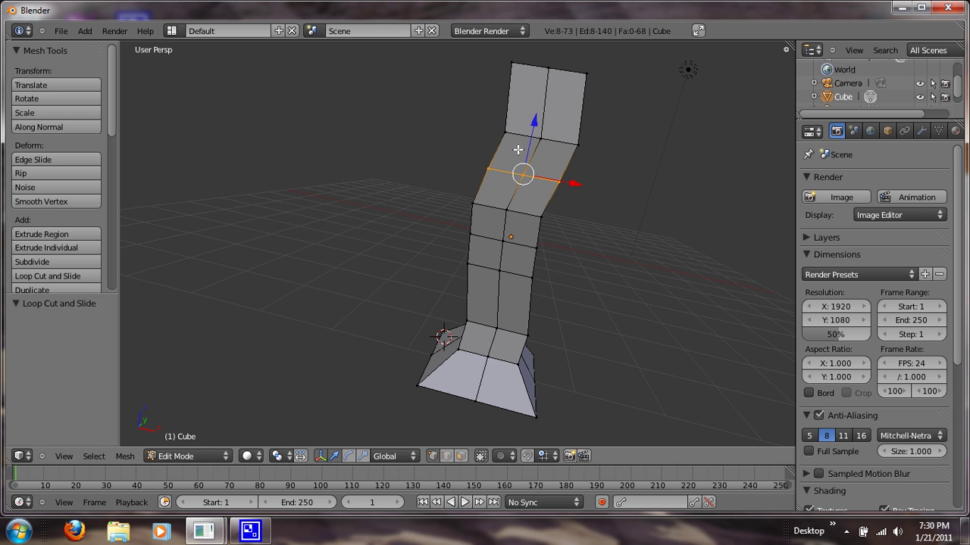
{"action": "key", "text": "ctrl+r"}
{"action": "left_click", "coordinate": [528, 103]}
{"action": "left_click", "coordinate": [524, 123]}
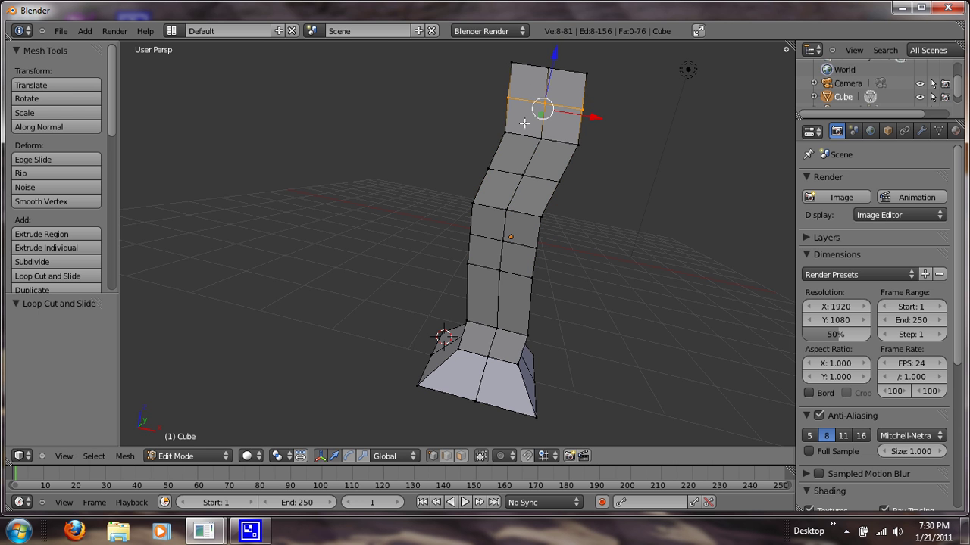
Step: Add a centred horizontal loop cut around the tall section just above the short segment over the flared base
{"action": "key", "text": "ctrl+r"}
{"action": "left_click", "coordinate": [497, 288]}
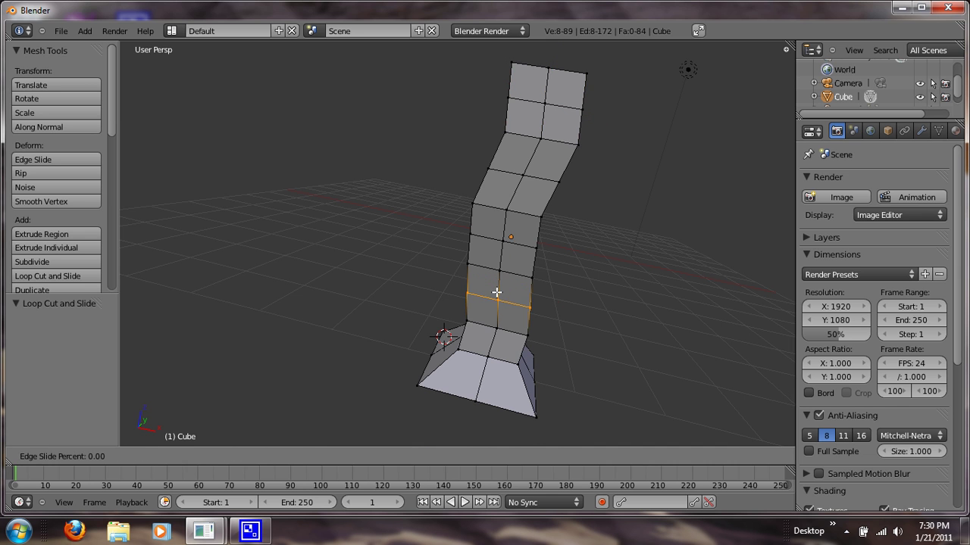
{"action": "left_click", "coordinate": [498, 292]}
Step: Add one horizontal loop cut around the flared base of the trunk
{"action": "middle_click_drag", "start_coordinate": [467, 403], "coordinate": [477, 378]}
{"action": "right_click", "coordinate": [482, 364]}
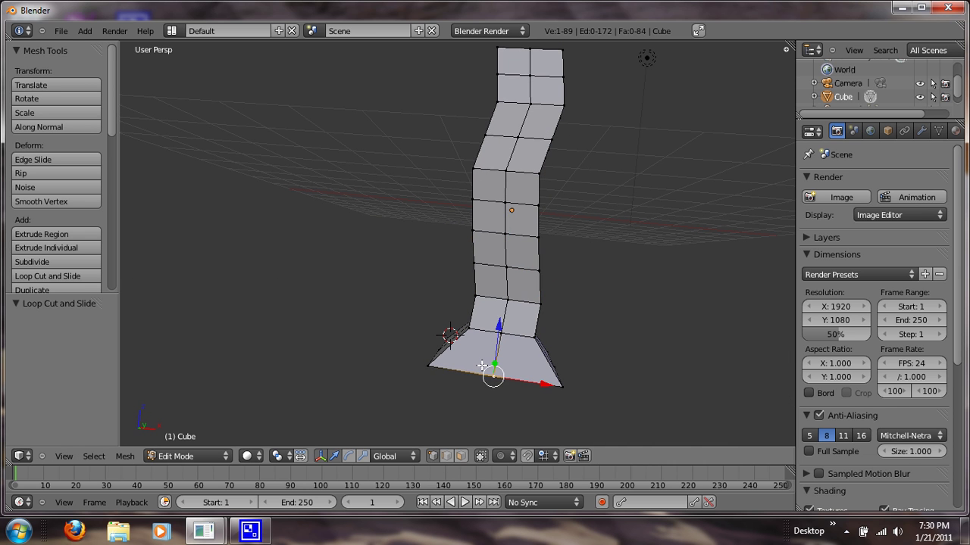
{"action": "key", "text": "ctrl+r"}
{"action": "left_click", "coordinate": [493, 361]}
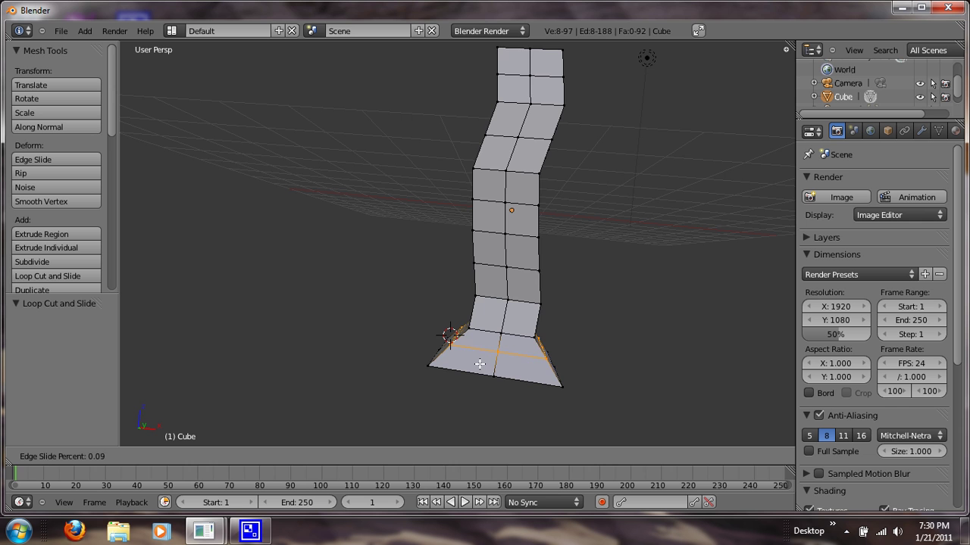
{"action": "left_click", "coordinate": [544, 341]}
{"action": "middle_click_drag", "start_coordinate": [544, 342], "coordinate": [514, 371]}
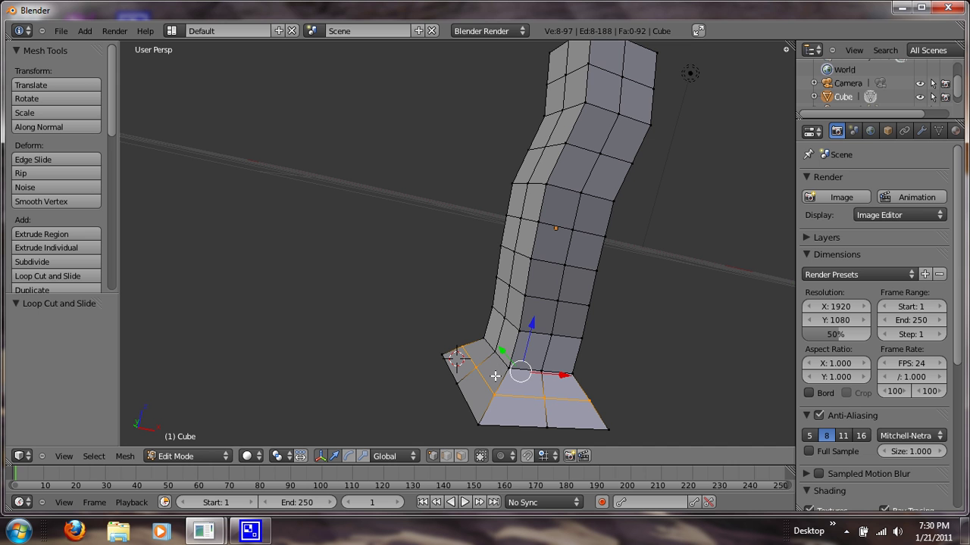
{"action": "left_click", "coordinate": [442, 352]}
{"action": "middle_click_drag", "start_coordinate": [431, 343], "coordinate": [446, 361]}
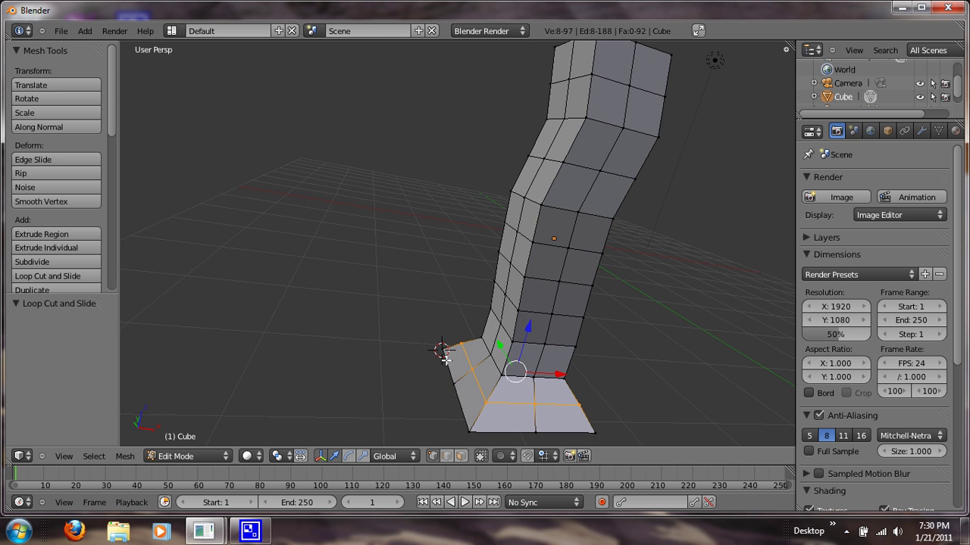
Step: Nudge the corner vertex atop the flare by X 0.026, Y 0.015, Z 0.083, and the corner vertex two rows above by X 0.118, Y -0.046, Z -0.047
{"action": "key", "text": "a"}
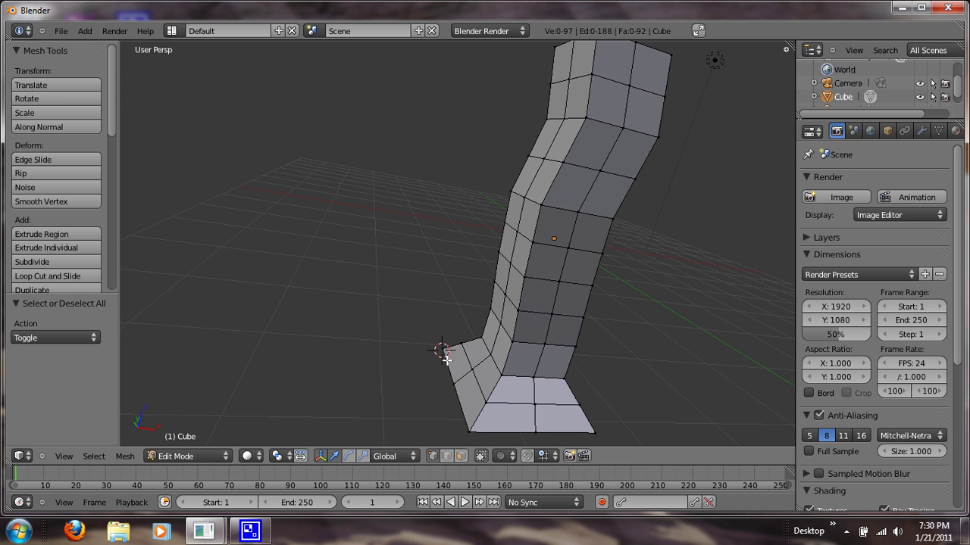
{"action": "right_click", "coordinate": [501, 373]}
{"action": "key", "text": "g"}
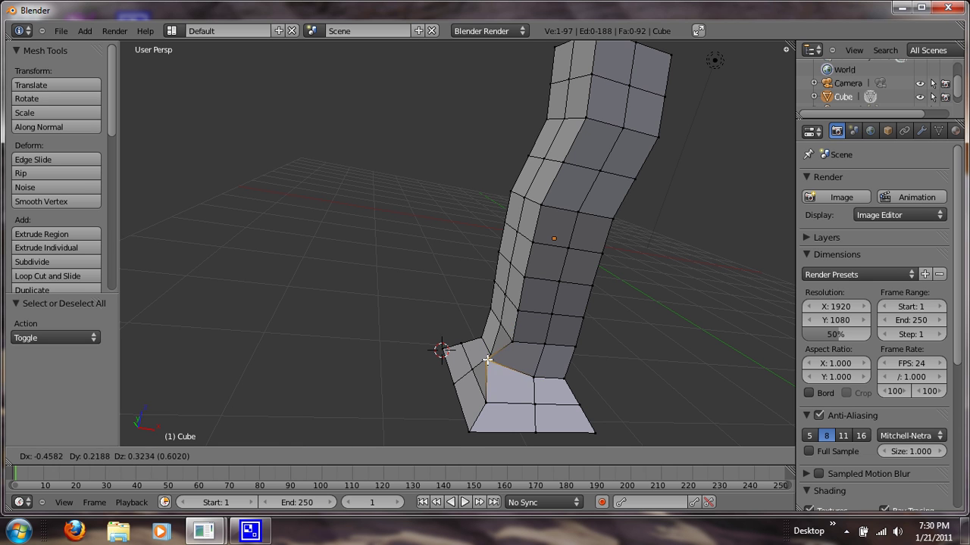
{"action": "left_click", "coordinate": [504, 373]}
{"action": "right_click", "coordinate": [515, 319]}
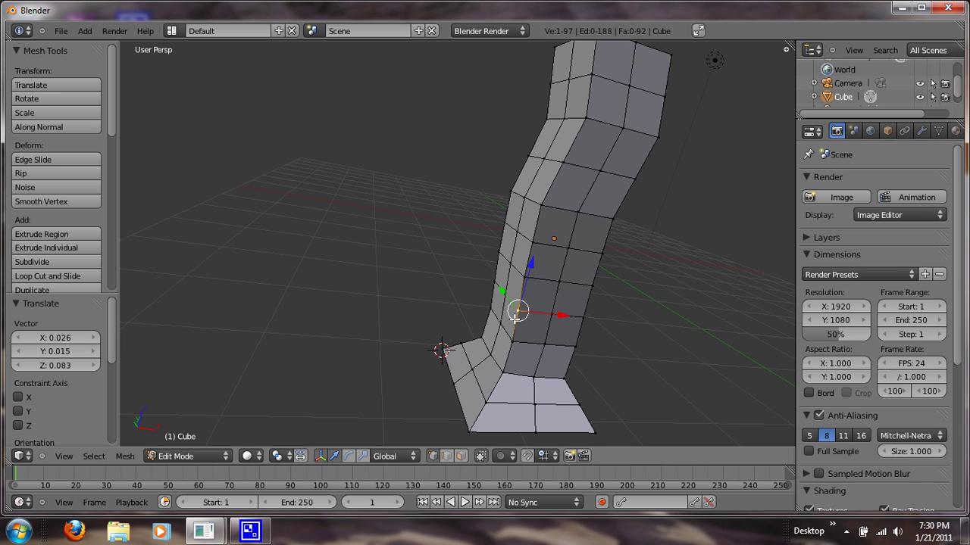
{"action": "key", "text": "g"}
{"action": "left_click", "coordinate": [519, 314]}
Step: Move the corner vertex one row above the flare by X -0.177, Y 0.128, Z 0.284
{"action": "key", "text": "g"}
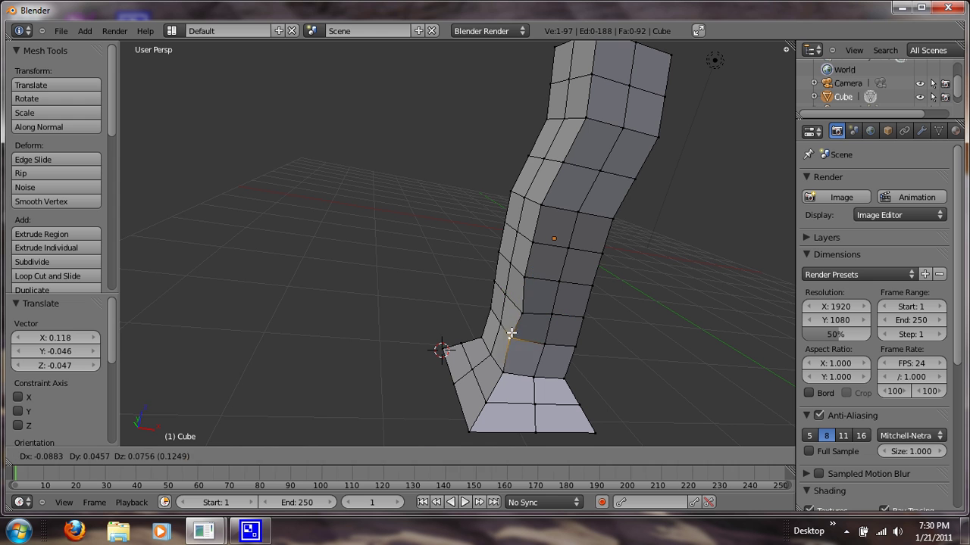
{"action": "left_click", "coordinate": [509, 327]}
{"action": "key", "text": "g"}
{"action": "right_click", "coordinate": [530, 340]}
{"action": "key", "text": "g"}
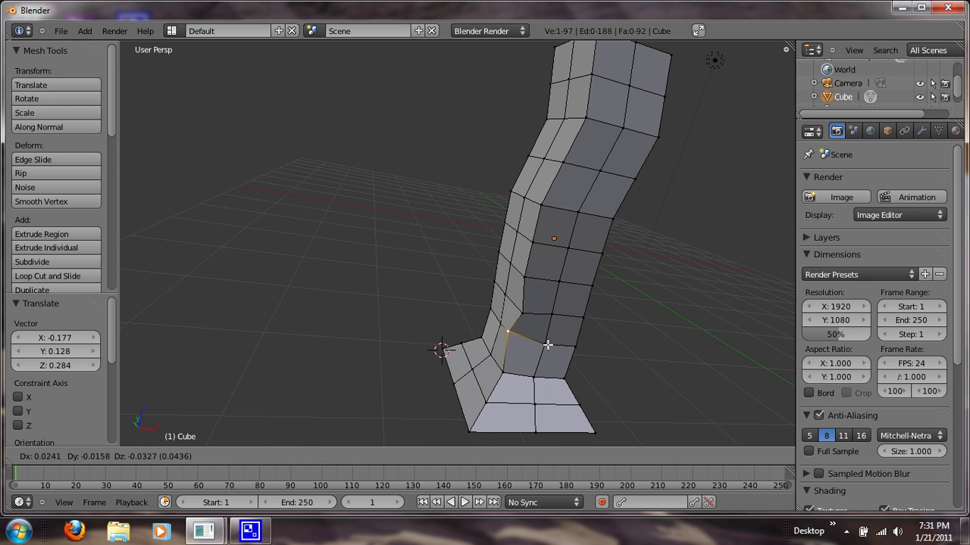
{"action": "right_click", "coordinate": [547, 345]}
Step: In that same row, move the middle vertex by X 0.116, Y 0.042, Z 0.280 and the far corner by X -0.253, Y 0.128, Z 0.204
{"action": "right_click", "coordinate": [542, 345]}
{"action": "key", "text": "g"}
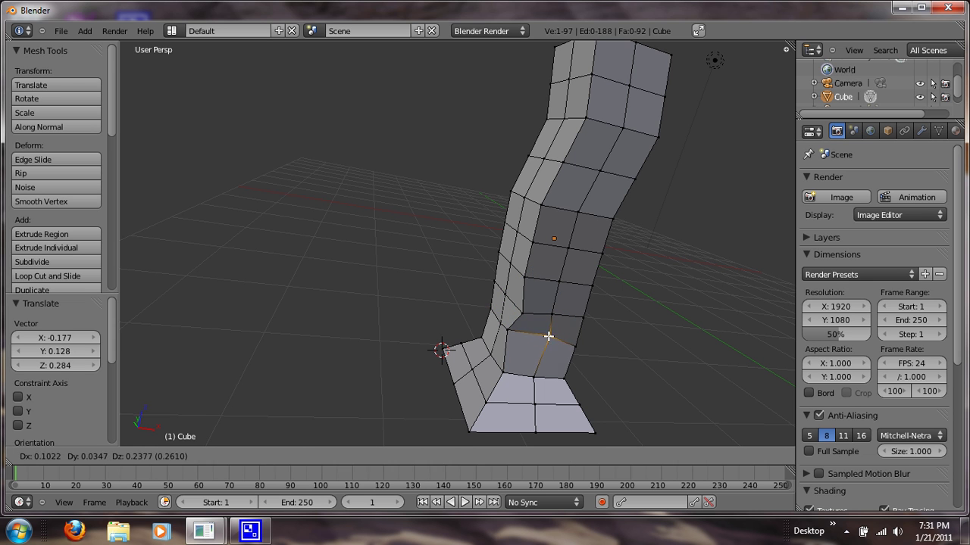
{"action": "left_click", "coordinate": [556, 342]}
{"action": "right_click", "coordinate": [574, 348]}
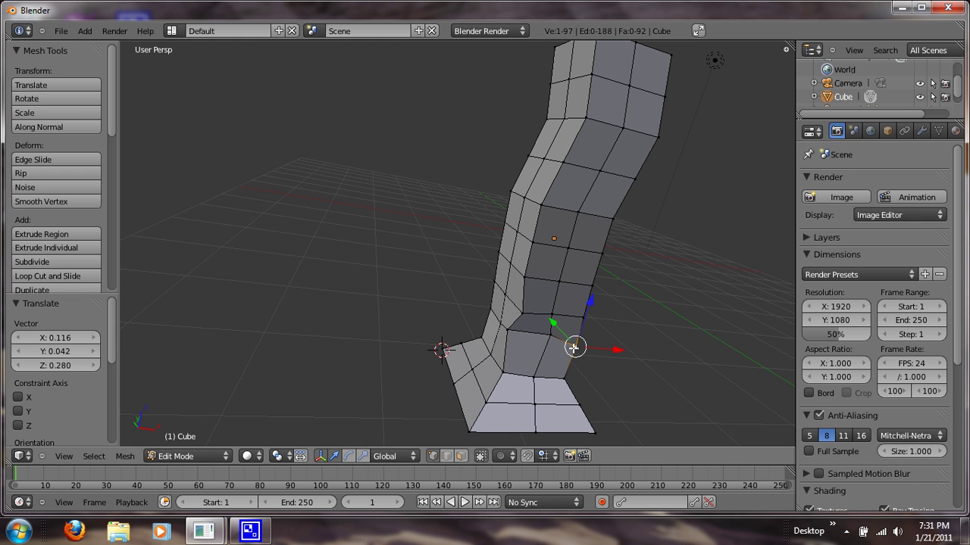
{"action": "key", "text": "g"}
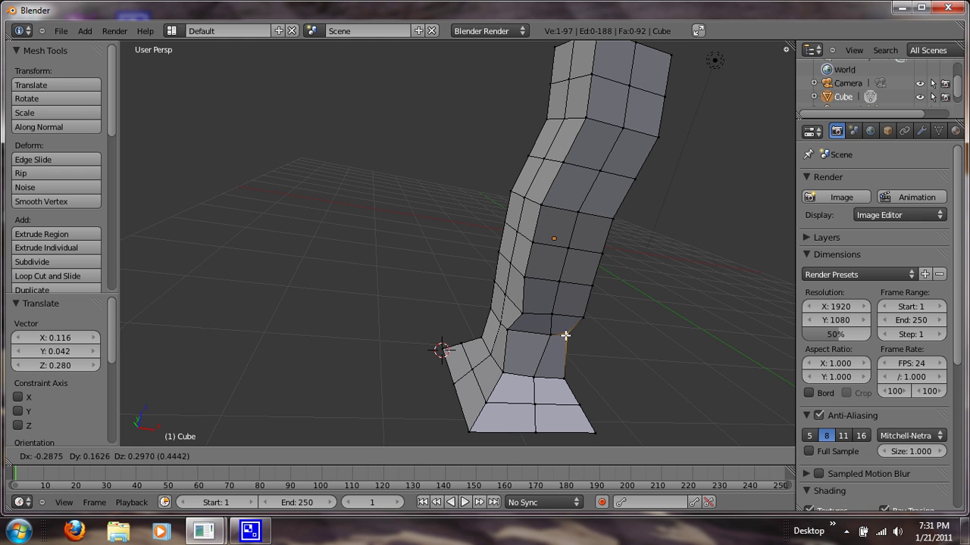
{"action": "left_click", "coordinate": [566, 339]}
Step: On the opposite side's lower trunk, move the +X corner vertex by X -0.175, Y -0.056, Z -0.014 and its row's middle vertex by X 0.351, Y 0.080, Z -0.060
{"action": "middle_click_drag", "start_coordinate": [564, 337], "coordinate": [499, 347]}
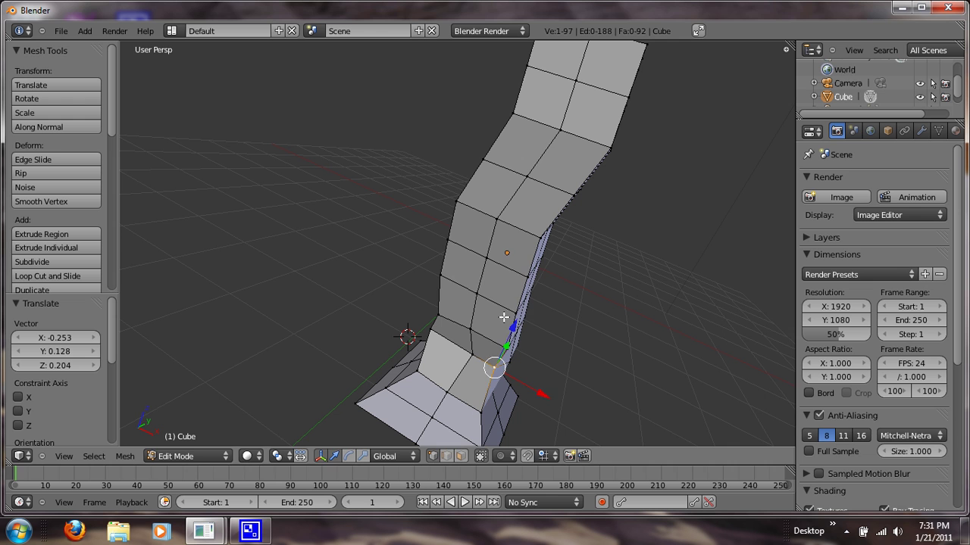
{"action": "key", "text": "g"}
{"action": "left_click", "coordinate": [509, 310]}
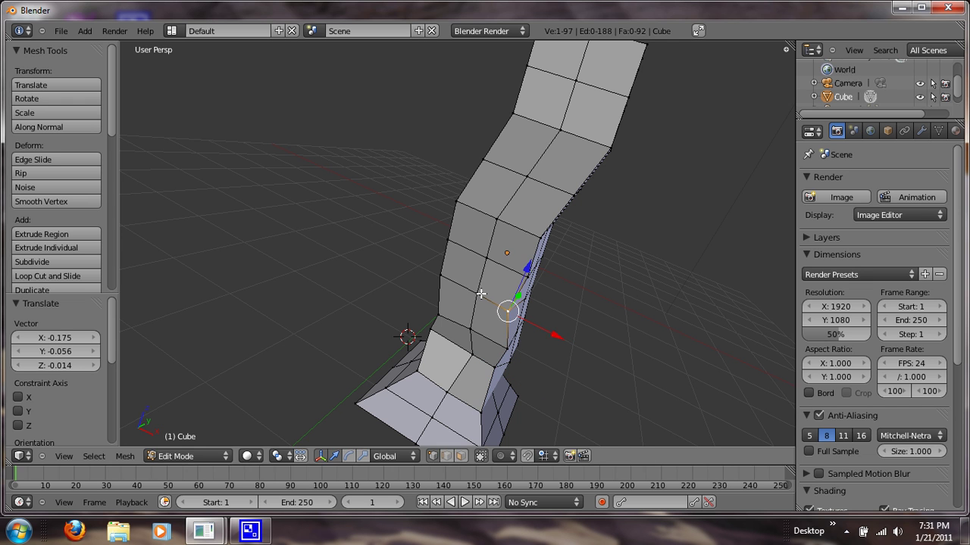
{"action": "right_click", "coordinate": [480, 292]}
{"action": "key", "text": "g"}
{"action": "left_click", "coordinate": [493, 301]}
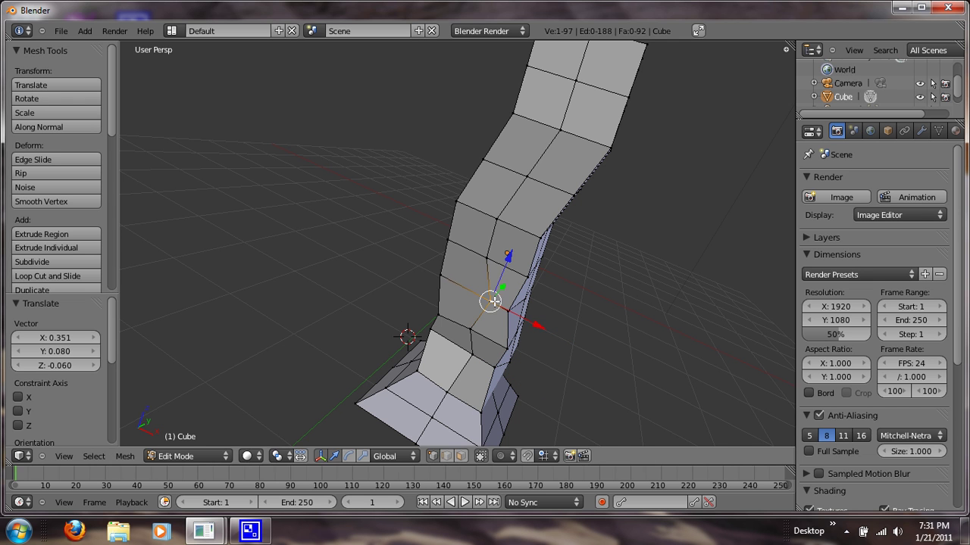
Step: Pull two lower vertices on the -X edge inward, the upper by X 0.310, Y 0.080, Z -0.027 and the lower by X 0.126, Y 0.093, Z 0.158
{"action": "key", "text": "g"}
{"action": "left_click", "coordinate": [454, 279]}
{"action": "right_click", "coordinate": [441, 315]}
{"action": "key", "text": "g"}
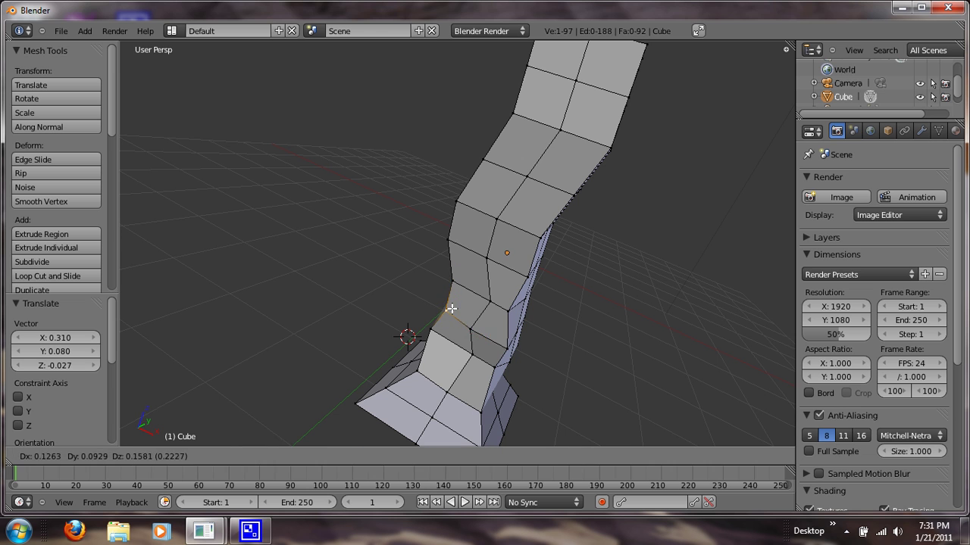
{"action": "left_click", "coordinate": [451, 309]}
Step: Pull three vertices along the trunk's +X edge inward, from just above the base up to the start of the upper bend
{"action": "right_click", "coordinate": [502, 353]}
{"action": "key", "text": "g"}
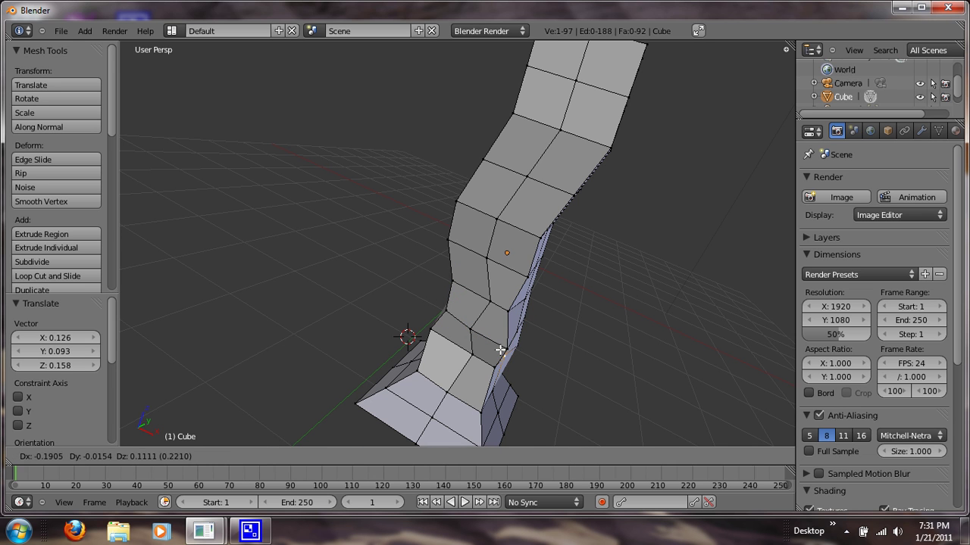
{"action": "left_click", "coordinate": [500, 350]}
{"action": "left_click_drag", "start_coordinate": [504, 355], "coordinate": [498, 345]}
{"action": "right_click", "coordinate": [530, 275]}
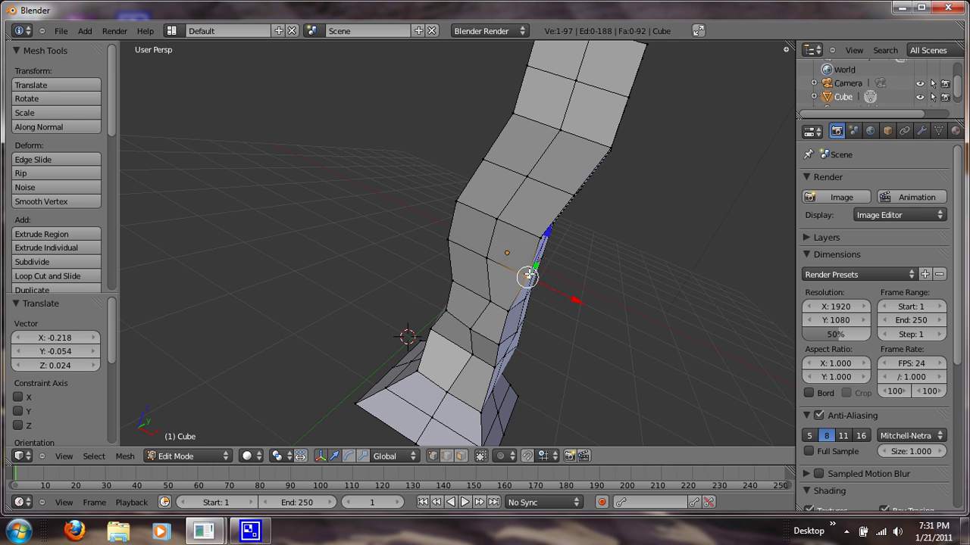
{"action": "key", "text": "g"}
{"action": "left_click", "coordinate": [524, 262]}
{"action": "left_click_drag", "start_coordinate": [524, 262], "coordinate": [518, 234]}
Step: Pull two mid-trunk vertices on the -X edge inward, shifting the upper one by X 0.378, Y 0.177, Z 0.190
{"action": "right_click", "coordinate": [460, 196]}
{"action": "left_click_drag", "start_coordinate": [459, 199], "coordinate": [480, 200]}
{"action": "right_click", "coordinate": [448, 243]}
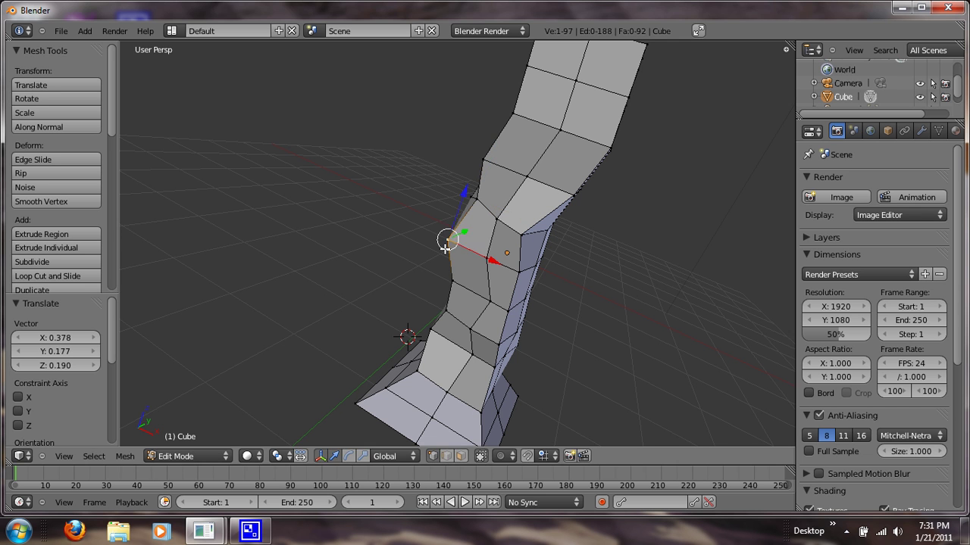
{"action": "left_click_drag", "start_coordinate": [448, 243], "coordinate": [474, 243]}
Step: Narrow the vertex row halfway along the upper bend, moving its -X edge vertex inward and its +X edge vertex by X -0.596, Y -0.142, Z 0.084
{"action": "right_click", "coordinate": [487, 157]}
{"action": "left_click_drag", "start_coordinate": [486, 159], "coordinate": [498, 167]}
{"action": "right_click", "coordinate": [569, 191]}
{"action": "left_click_drag", "start_coordinate": [569, 191], "coordinate": [534, 173]}
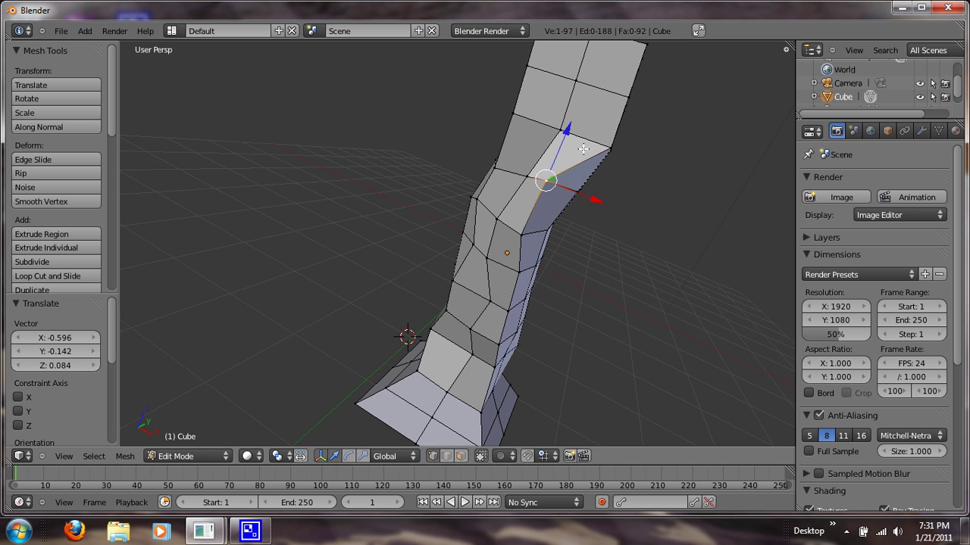
Step: Narrow the row at the top of the bend, moving its +X corner by X -0.326, Y -0.103, Z -0.025 and its -X corner inward
{"action": "right_click", "coordinate": [606, 148]}
{"action": "left_click_drag", "start_coordinate": [606, 148], "coordinate": [585, 141]}
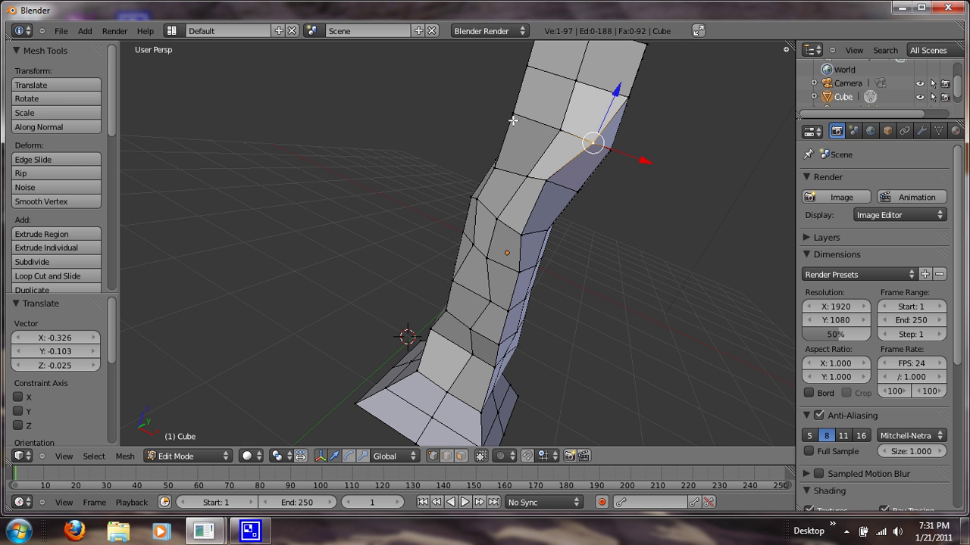
{"action": "right_click", "coordinate": [513, 121]}
{"action": "mouse_move", "coordinate": [513, 121]}
{"action": "left_mouse_down"}
{"action": "mouse_move", "coordinate": [531, 123]}
{"action": "mouse_move", "coordinate": [526, 113]}
{"action": "left_mouse_up"}
Step: Reposition upper-trunk vertices on the adjacent side, moving the middle-line vertex by X 0.134, Y -0.062, Z -0.253
{"action": "middle_click_drag", "start_coordinate": [579, 147], "coordinate": [428, 129]}
{"action": "right_click", "coordinate": [428, 99]}
{"action": "left_click_drag", "start_coordinate": [429, 98], "coordinate": [406, 108]}
{"action": "right_click_drag", "start_coordinate": [359, 100], "coordinate": [391, 113]}
{"action": "right_click", "coordinate": [389, 96]}
{"action": "left_click", "coordinate": [390, 113]}
{"action": "middle_click_drag", "start_coordinate": [371, 121], "coordinate": [376, 123]}
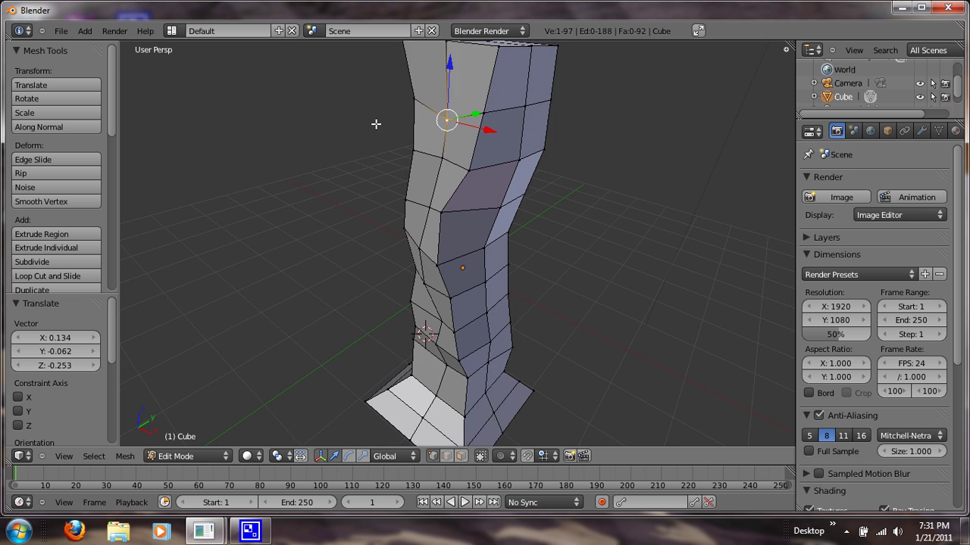
Step: Shift the middle vertex one row below up and outward, and move its row's +X corner by X -0.172, Y -0.177, Z -0.167
{"action": "middle_click_drag", "start_coordinate": [673, 325], "coordinate": [700, 269]}
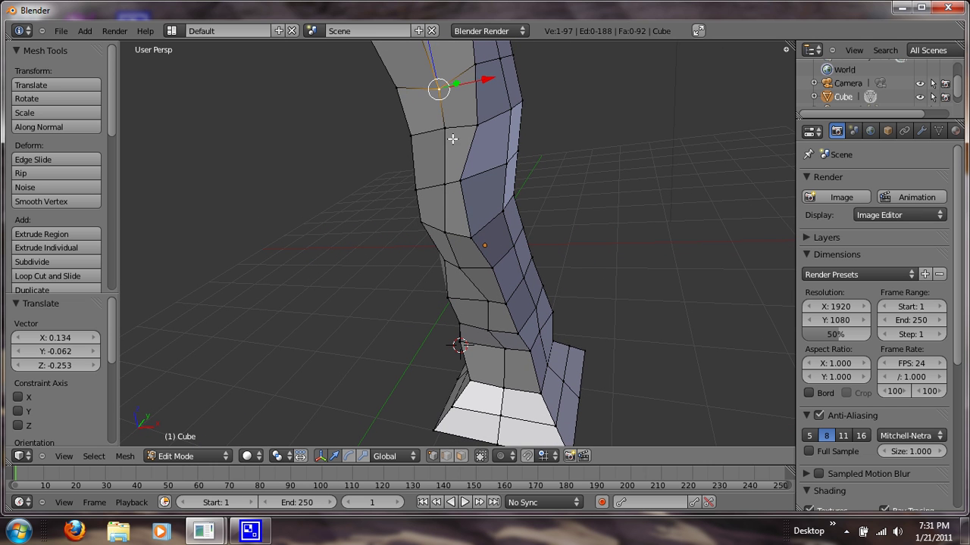
{"action": "right_click", "coordinate": [444, 127]}
{"action": "right_click_drag", "start_coordinate": [444, 127], "coordinate": [433, 116]}
{"action": "key", "text": "g"}
{"action": "left_click", "coordinate": [426, 134]}
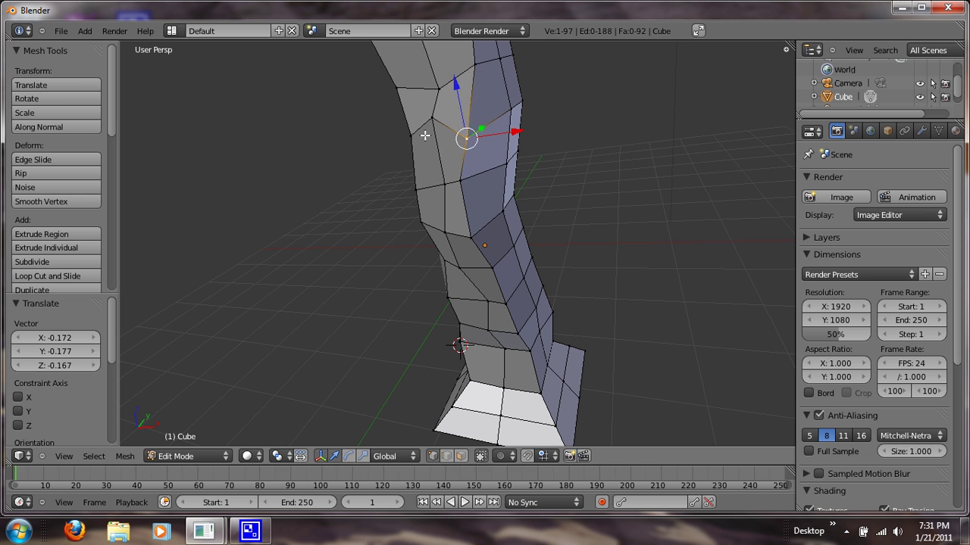
Step: Move the same row's -X corner vertex by X 0.171, Y -0.002, Z -0.174, and lower the middle vertex in the row beneath
{"action": "right_click", "coordinate": [416, 135]}
{"action": "key", "text": "g"}
{"action": "left_click", "coordinate": [437, 152]}
{"action": "right_click", "coordinate": [447, 186]}
{"action": "key", "text": "g"}
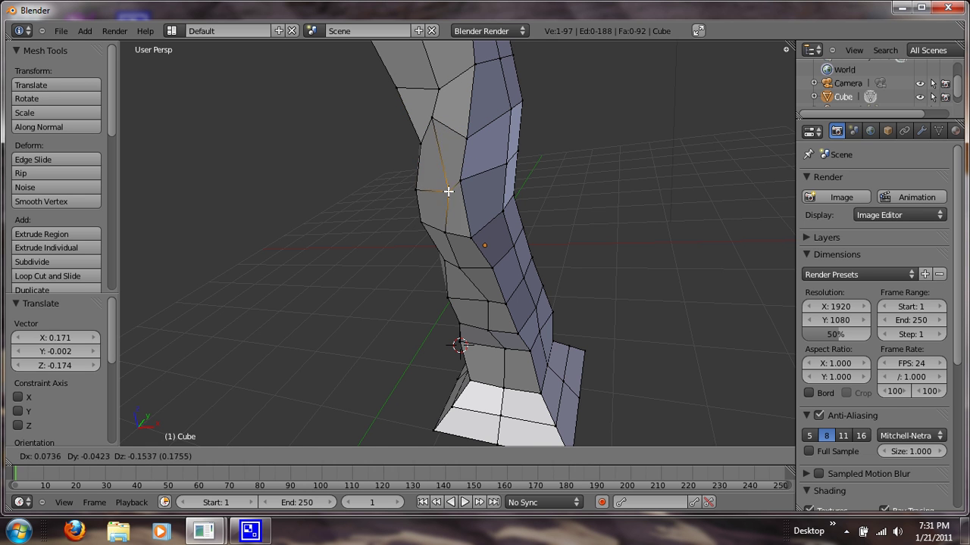
{"action": "left_click", "coordinate": [452, 195]}
{"action": "middle_click_drag", "start_coordinate": [422, 228], "coordinate": [520, 312]}
{"action": "key", "text": "Tab"}
{"action": "key", "text": "Tab"}
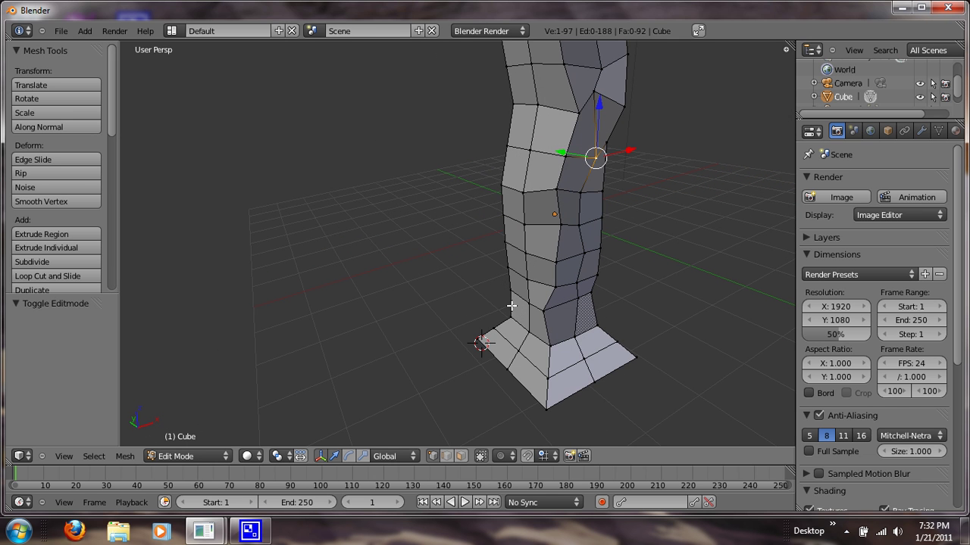
{"action": "scroll", "coordinate": [490, 178], "scroll_direction": "down", "scroll_amount": 1}
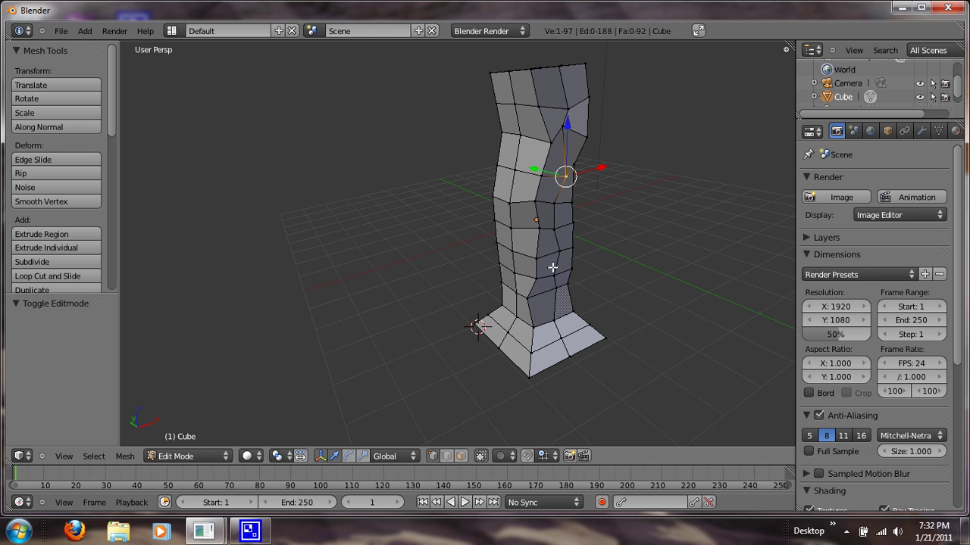
{"action": "left_click", "coordinate": [249, 530]}
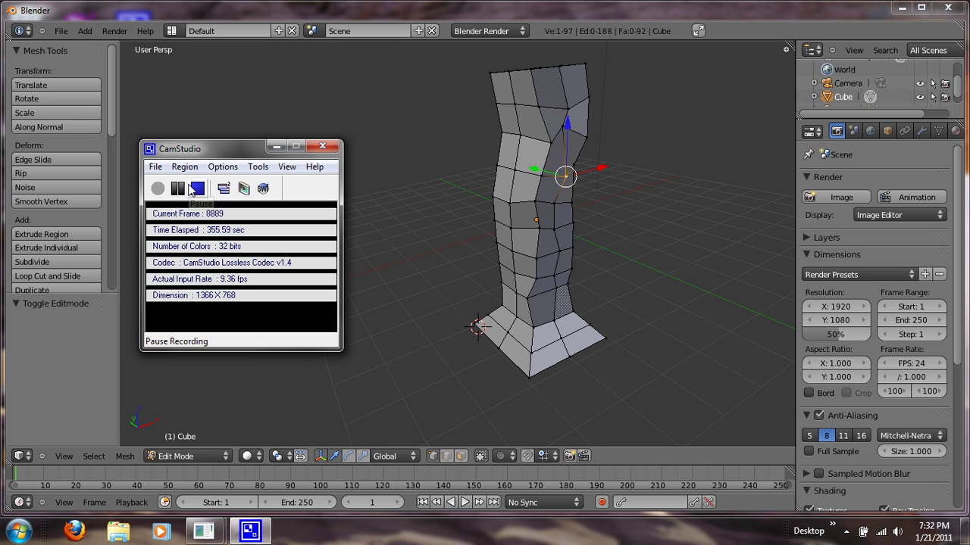